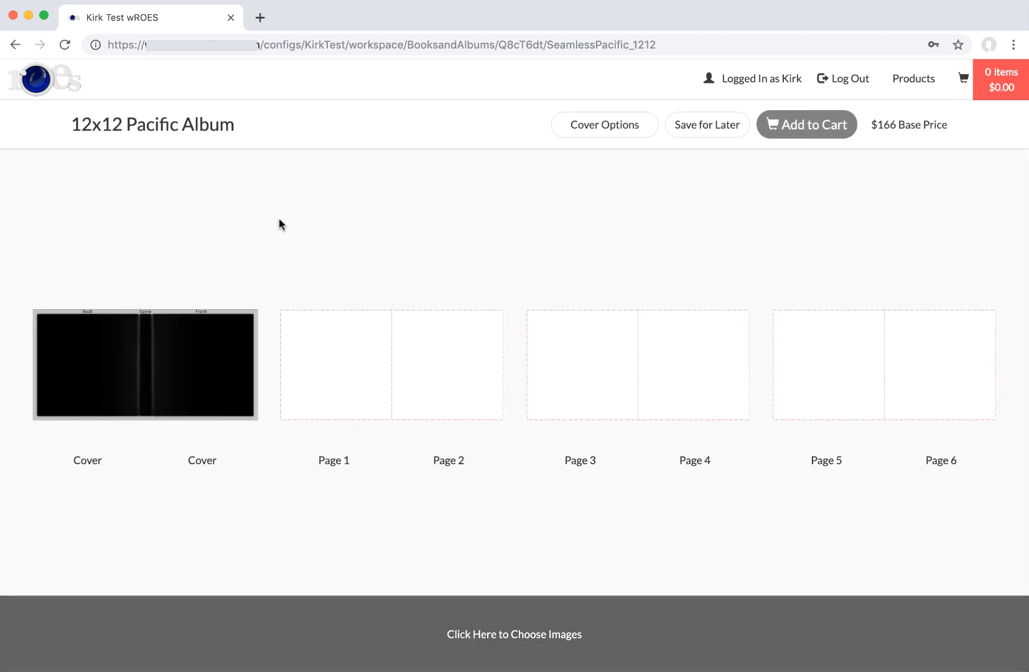
Insert one blank spread after pages 1–2 and another before pages 7–8, extending the album to page 10.
{"action": "mouse_move", "coordinate": [401, 349]}
{"action": "left_click", "coordinate": [489, 436]}
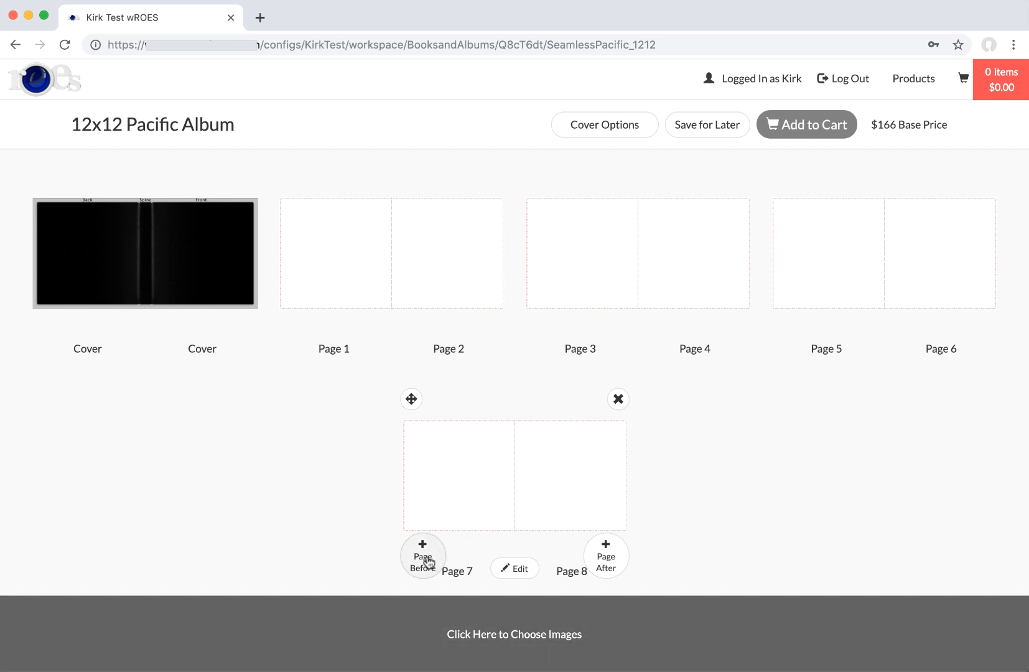
{"action": "left_click", "coordinate": [423, 553]}
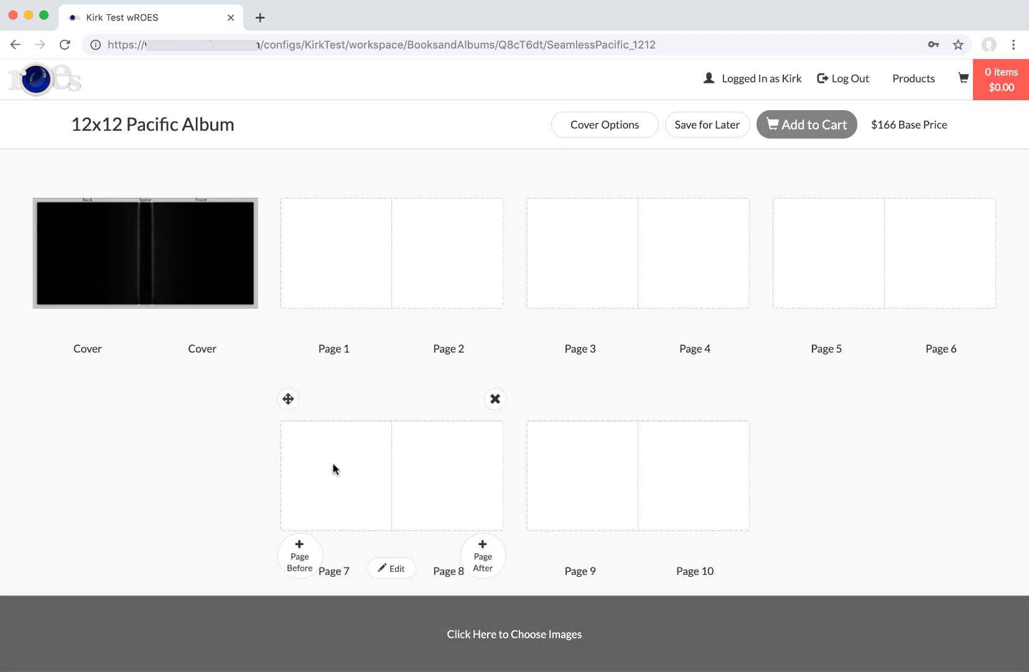
Open the album cover for editing and apply the 12x12 Pacific Album MetalPrint Cover layout.
{"action": "mouse_move", "coordinate": [149, 315]}
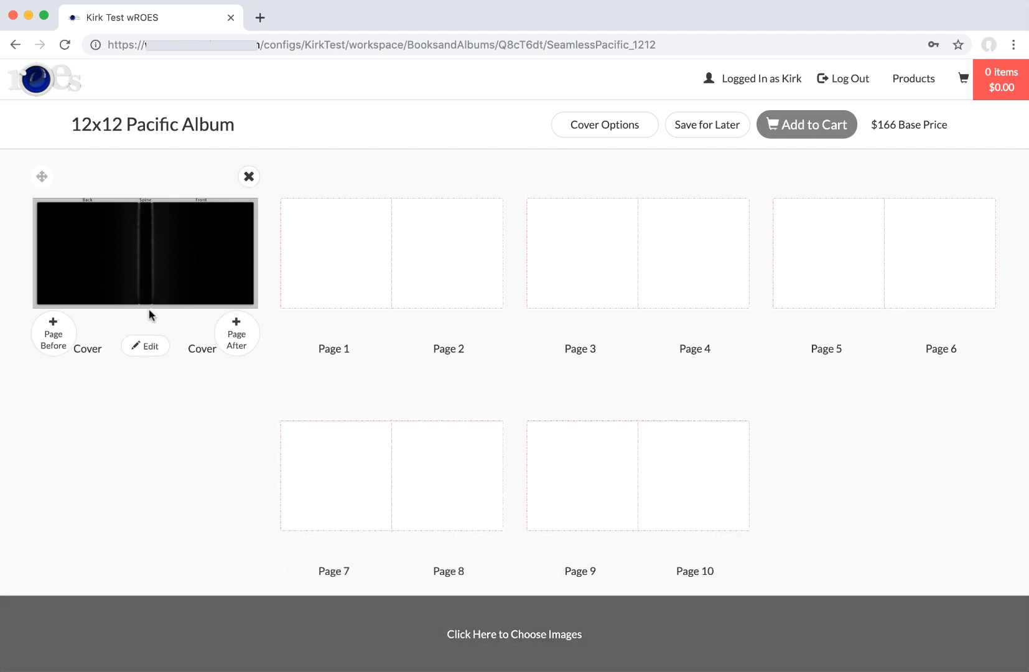
{"action": "left_click", "coordinate": [145, 346]}
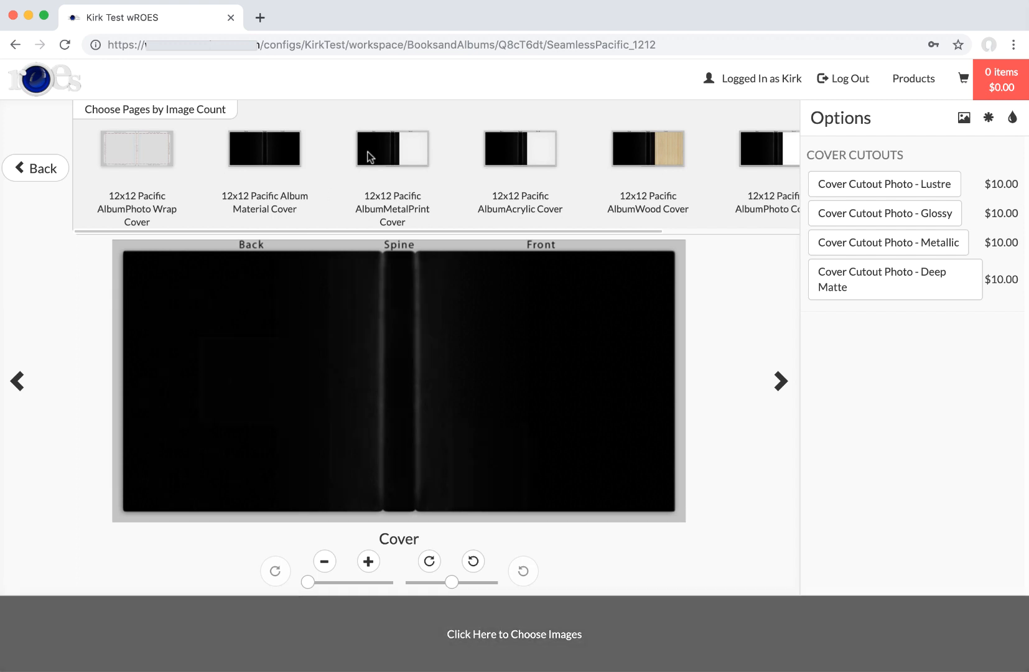
{"action": "left_click", "coordinate": [379, 185]}
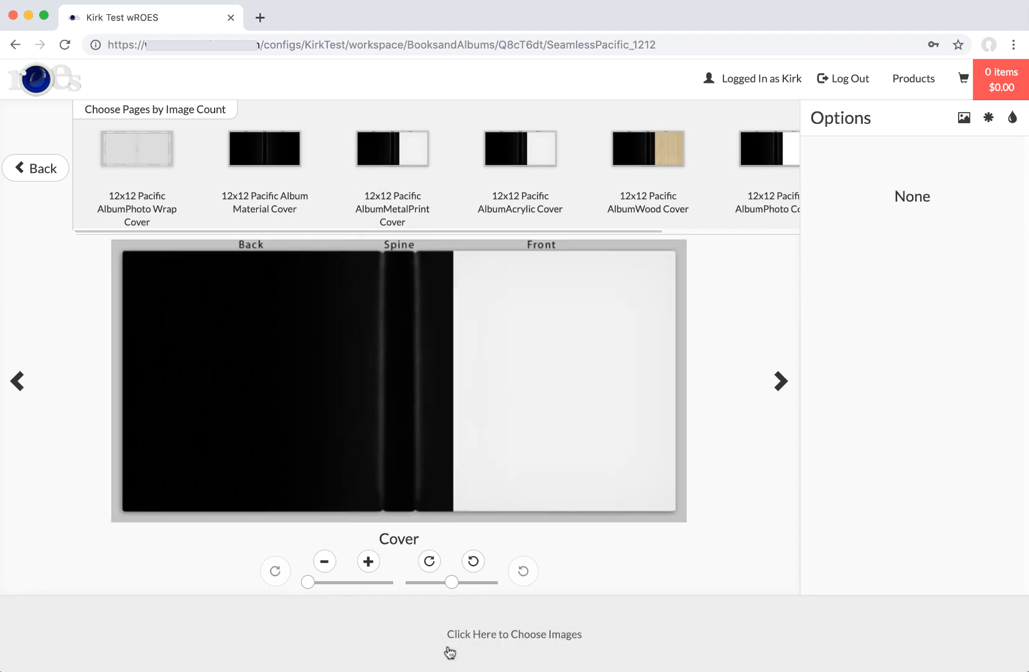
Choose the set of portrait photos and load them for use in the album.
{"action": "left_click", "coordinate": [448, 652]}
{"action": "left_click_drag", "start_coordinate": [437, 118], "coordinate": [613, 322]}
{"action": "left_click", "coordinate": [802, 384]}
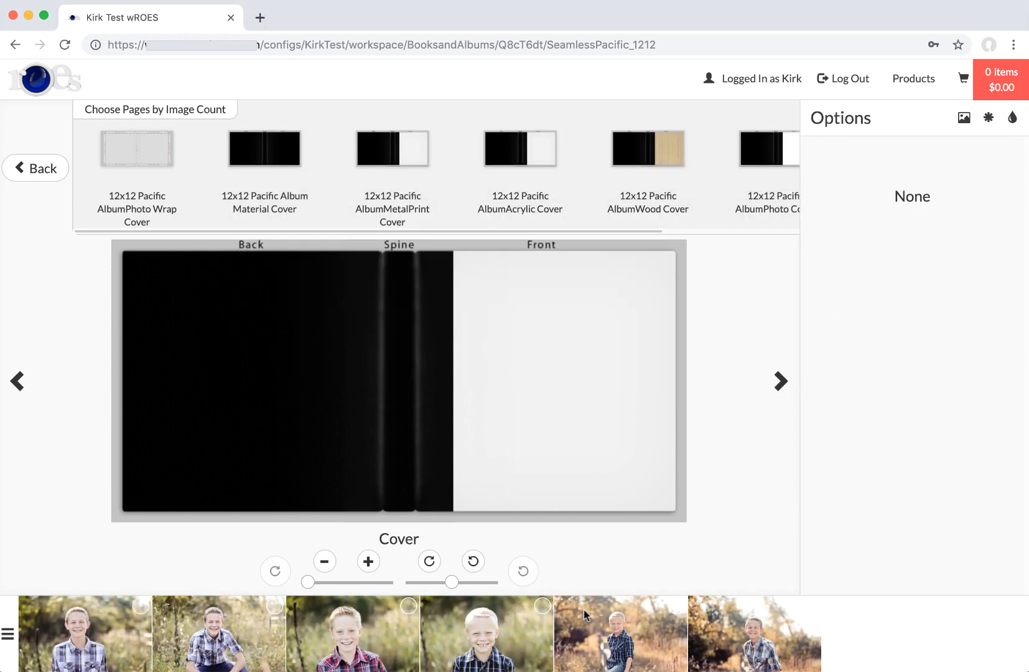
Place photo 0028 upright and enlarged on the front cover, and switch the cover to the 12x12 Pacific Album Photo Wrap Cover.
{"action": "left_click_drag", "start_coordinate": [583, 612], "coordinate": [542, 426]}
{"action": "left_click", "coordinate": [473, 561]}
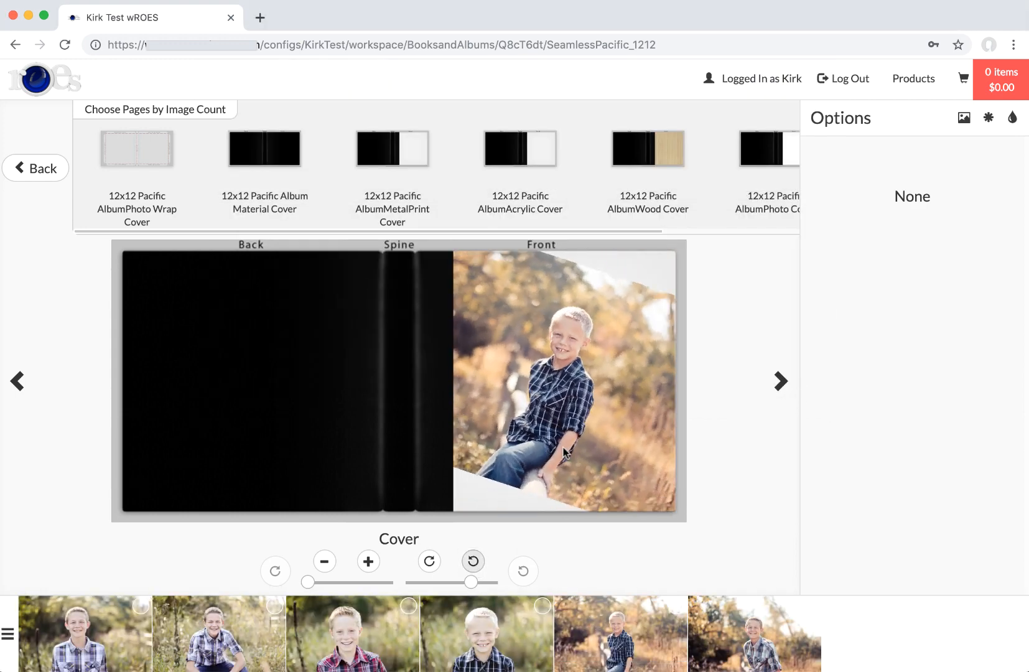
{"action": "double_click", "coordinate": [580, 408]}
{"action": "scroll", "coordinate": [581, 408], "scroll_direction": "up", "scroll_amount": 4}
{"action": "left_click_drag", "start_coordinate": [589, 427], "coordinate": [600, 433]}
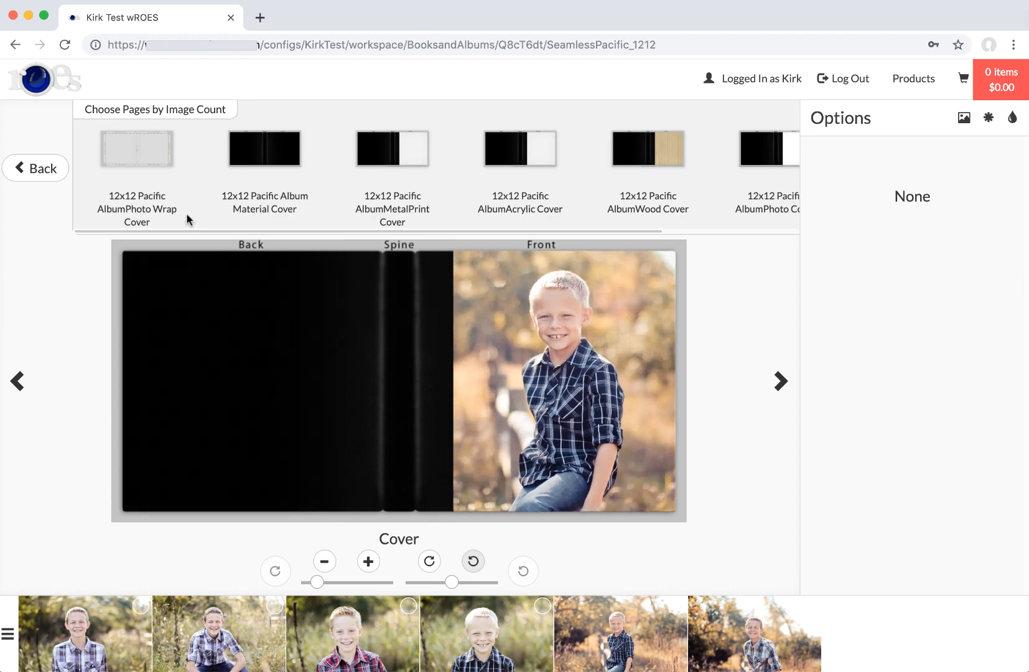
{"action": "left_click", "coordinate": [156, 148]}
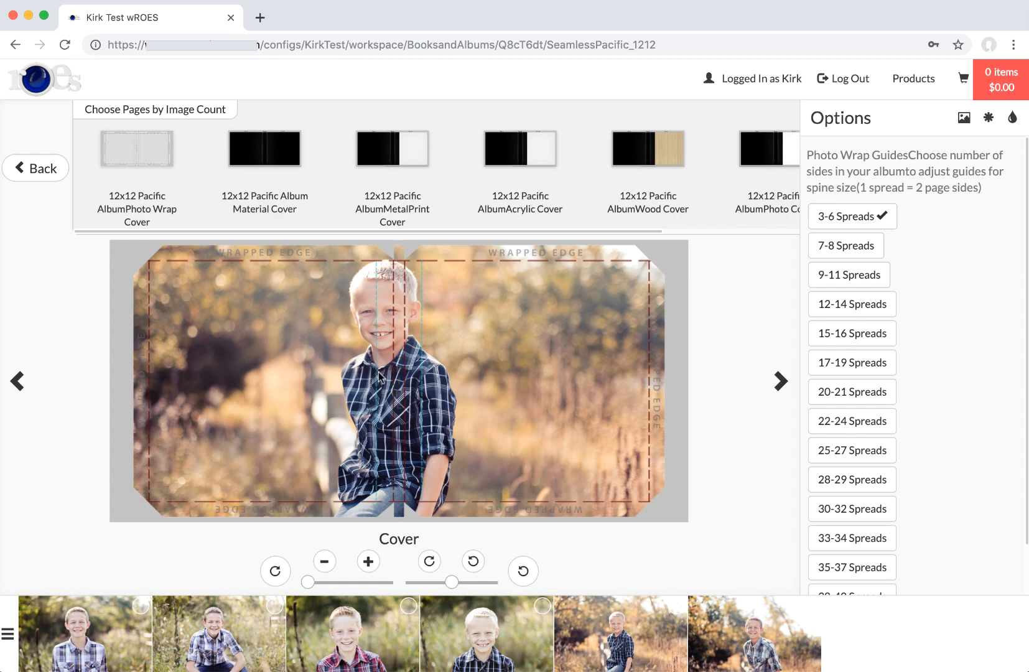
Apply the Opening Spread layout to pages 1–2 and place the fourth photo, the close-up portrait, slightly enlarged on page 2.
{"action": "left_click", "coordinate": [778, 380]}
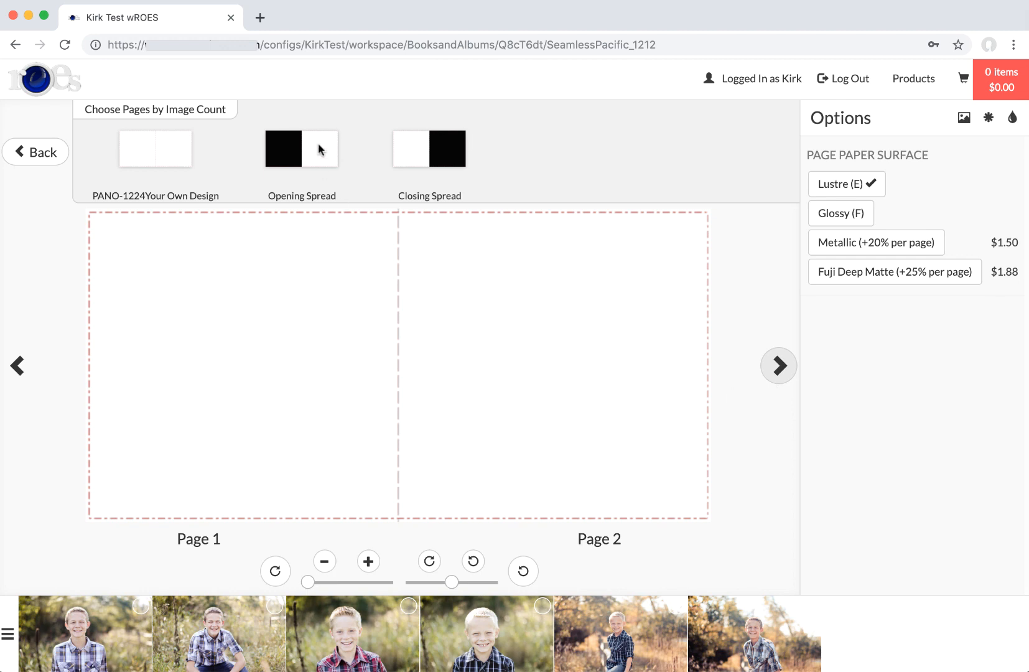
{"action": "left_click_drag", "start_coordinate": [319, 150], "coordinate": [336, 363]}
{"action": "left_click_drag", "start_coordinate": [468, 632], "coordinate": [511, 410]}
{"action": "scroll", "coordinate": [510, 415], "scroll_direction": "up", "scroll_amount": 3}
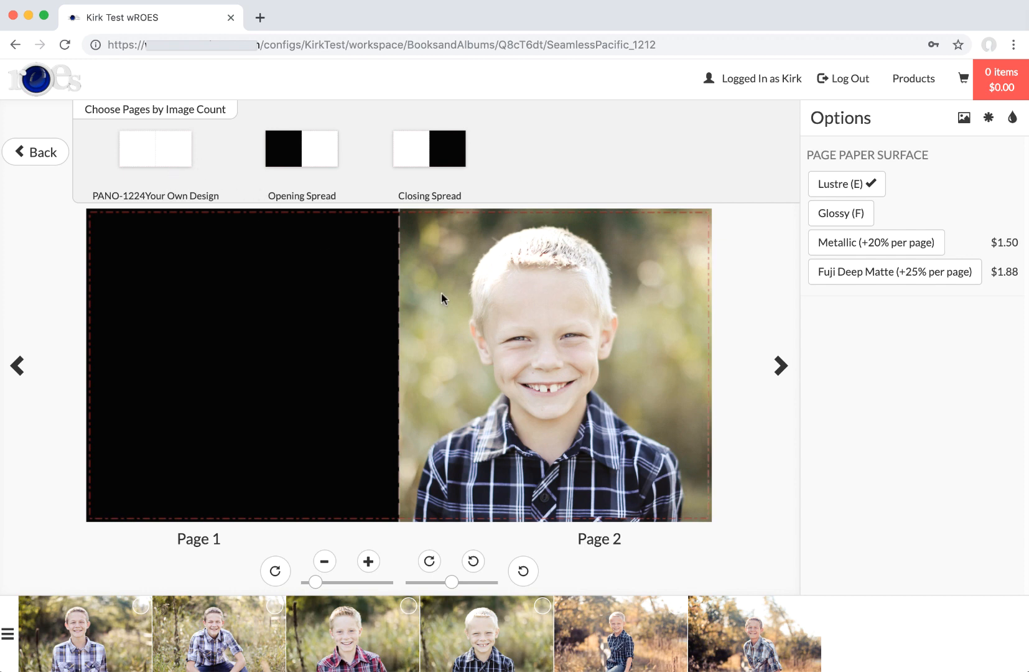
Fill pages 3–4 with photo 0028, pages 5–6 with photo 0030 and pages 7–8 with photo 0014, and return to the album overview.
{"action": "left_click", "coordinate": [779, 366]}
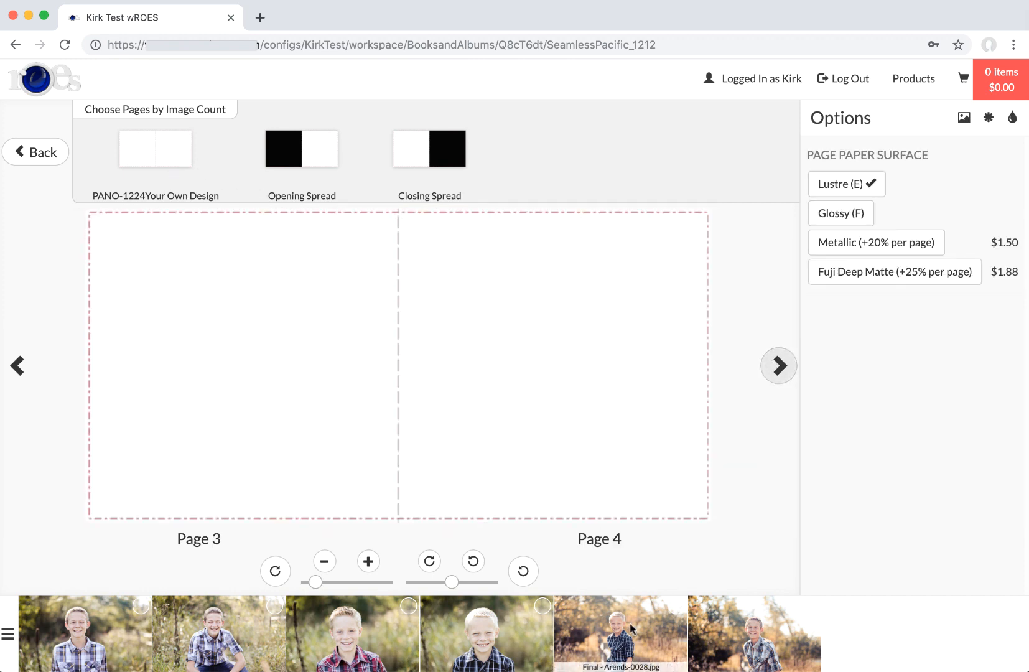
{"action": "left_click_drag", "start_coordinate": [626, 629], "coordinate": [585, 471]}
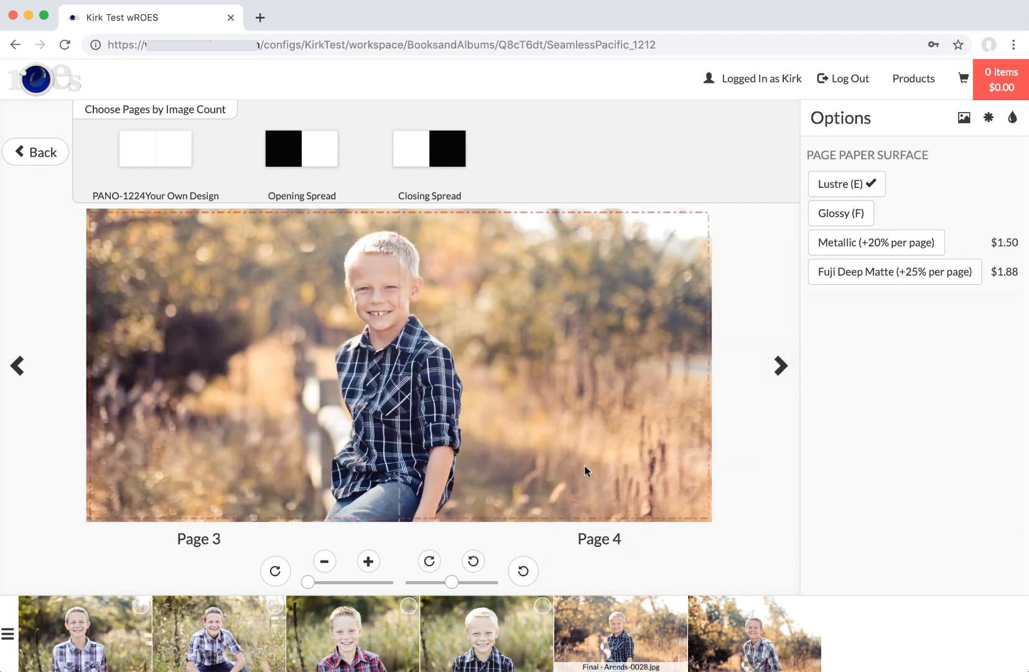
{"action": "left_click", "coordinate": [779, 364]}
{"action": "left_click_drag", "start_coordinate": [753, 628], "coordinate": [583, 451]}
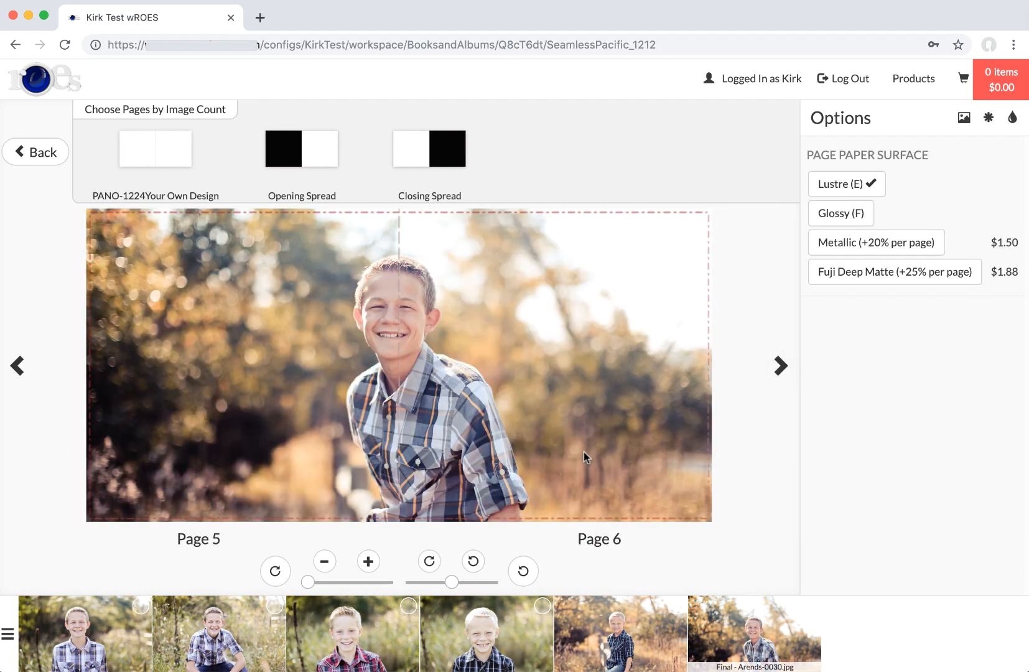
{"action": "left_click", "coordinate": [780, 367]}
{"action": "left_click_drag", "start_coordinate": [256, 613], "coordinate": [311, 436]}
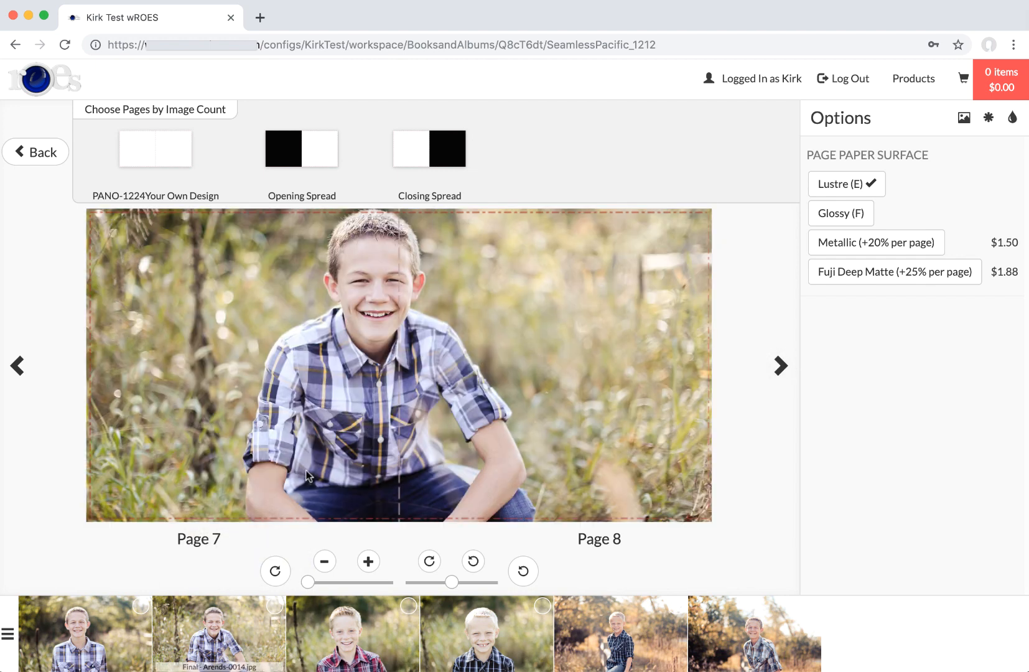
{"action": "left_click", "coordinate": [45, 155]}
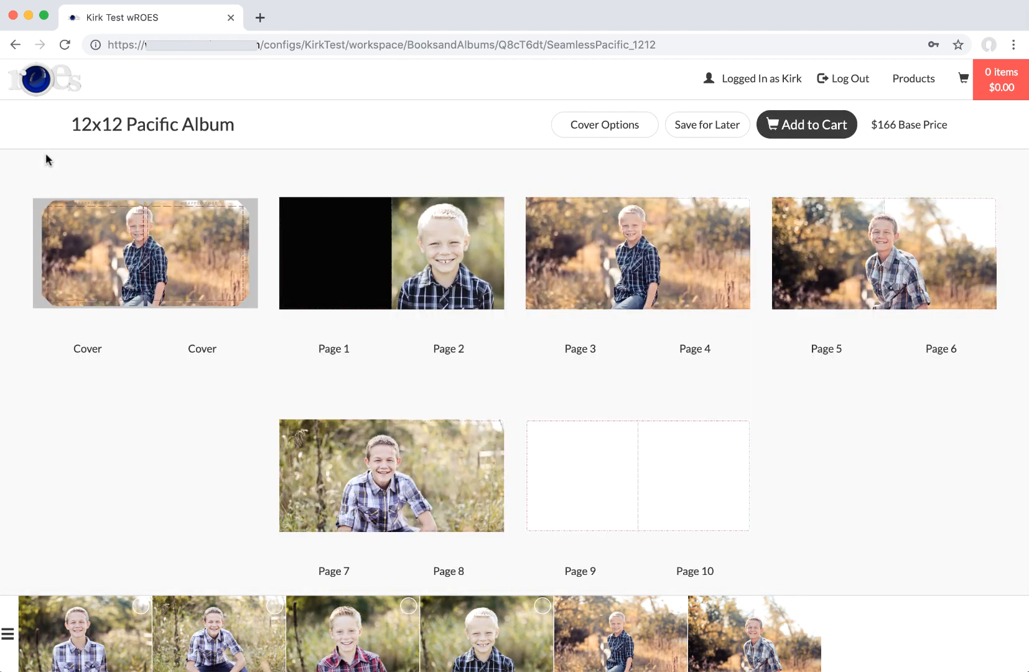
Fill pages 9–10 with the close-up portrait and insert a blank spread before it.
{"action": "left_click_drag", "start_coordinate": [479, 625], "coordinate": [585, 468]}
{"action": "left_click", "coordinate": [544, 561]}
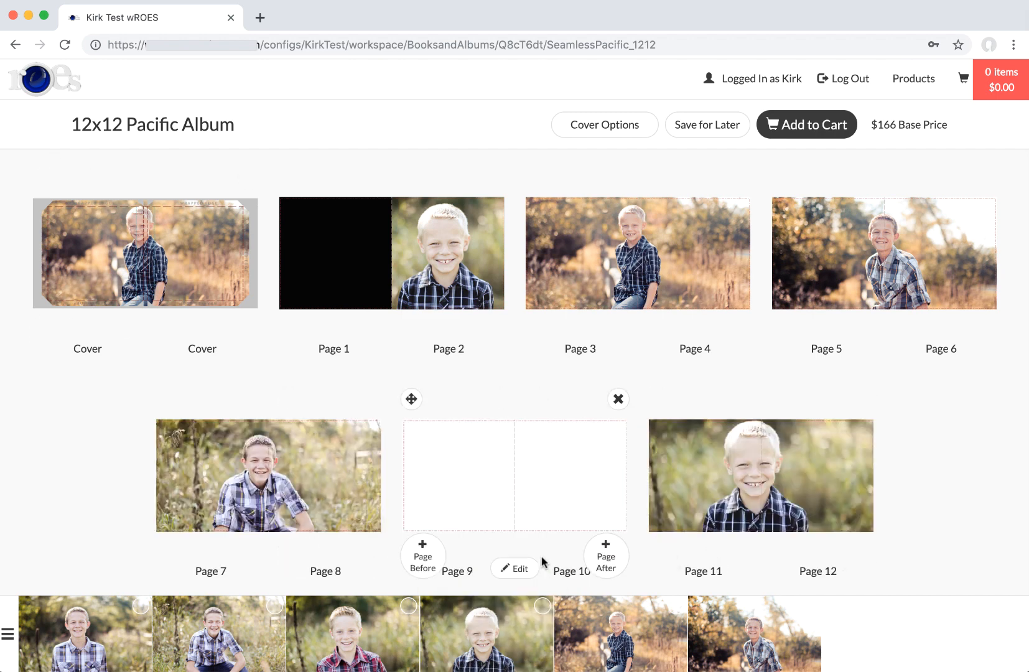
Move the close-up portrait spread ahead of the blank spread, and the pages 5–6 spread to pages 7–8.
{"action": "left_click_drag", "start_coordinate": [658, 399], "coordinate": [398, 398]}
{"action": "left_click_drag", "start_coordinate": [780, 178], "coordinate": [227, 403]}
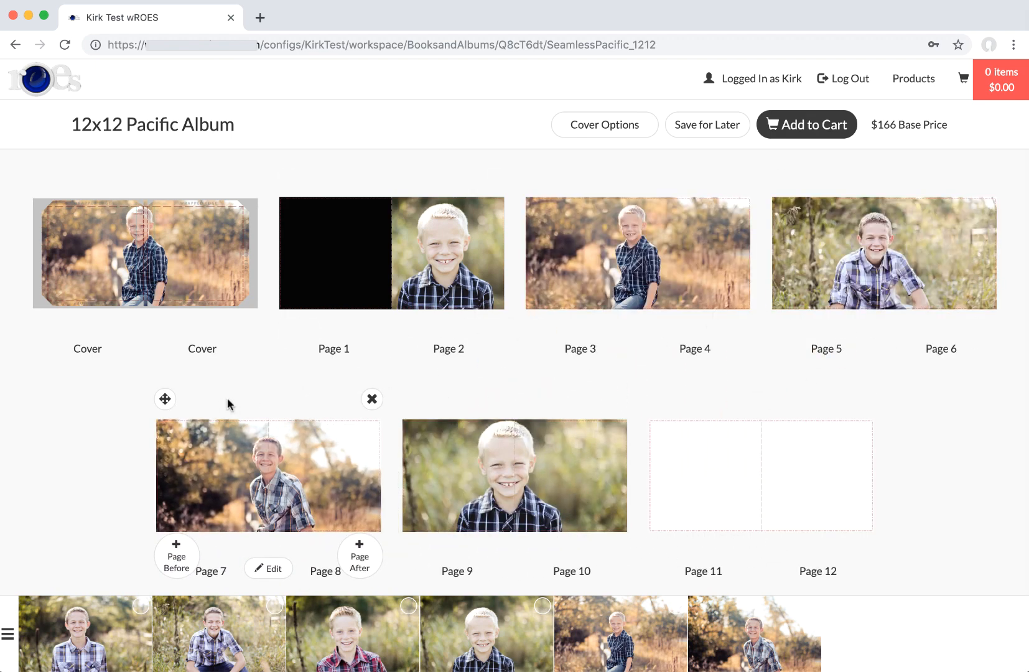
Fill pages 11–12 with photo 0030 and apply the Closing Spread layout, with the photo enlarged and repositioned on page 11.
{"action": "left_click_drag", "start_coordinate": [742, 638], "coordinate": [725, 459]}
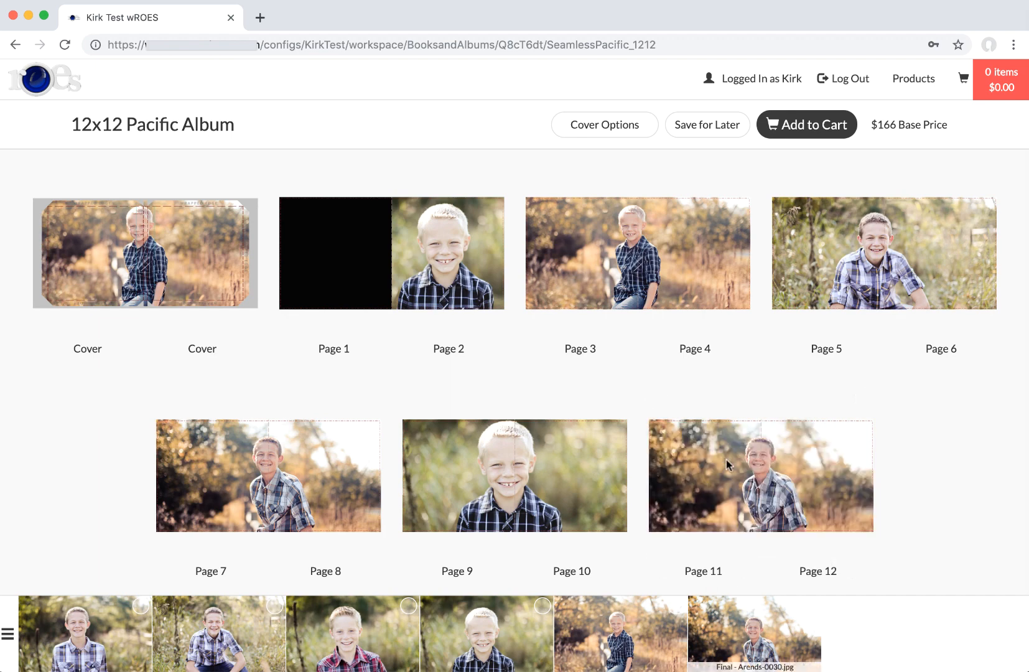
{"action": "mouse_move", "coordinate": [759, 535]}
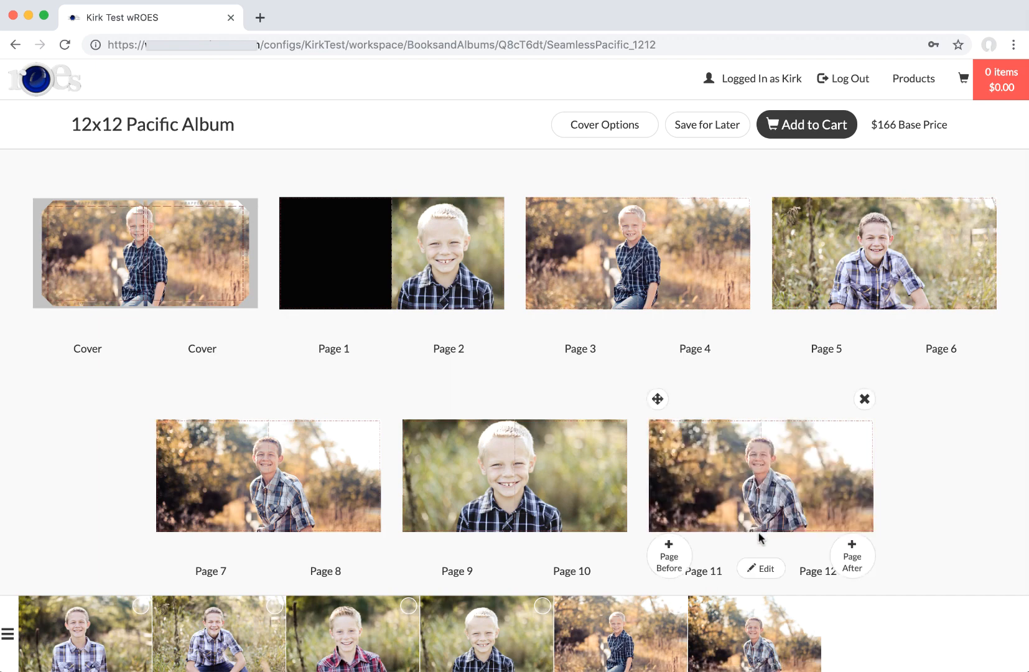
{"action": "left_click", "coordinate": [761, 568]}
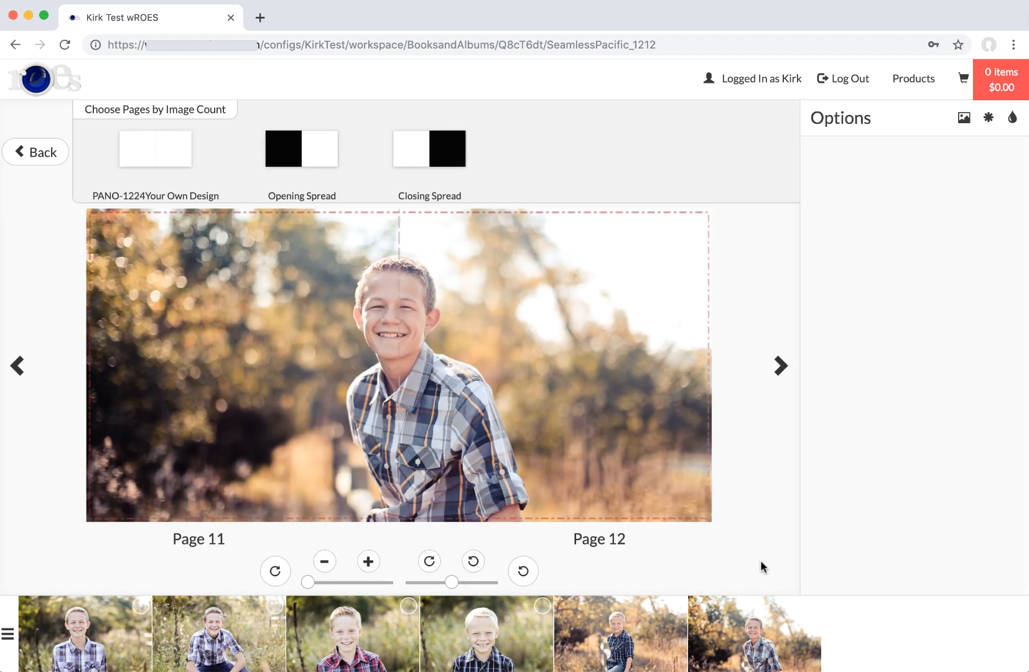
{"action": "left_click", "coordinate": [416, 160]}
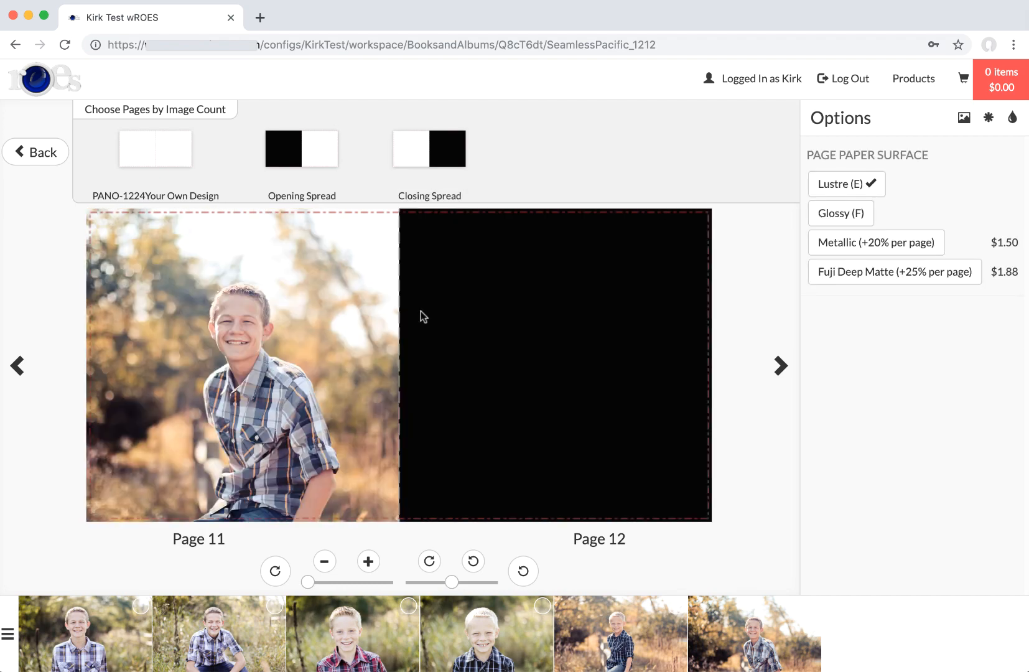
{"action": "left_click_drag", "start_coordinate": [374, 339], "coordinate": [326, 352]}
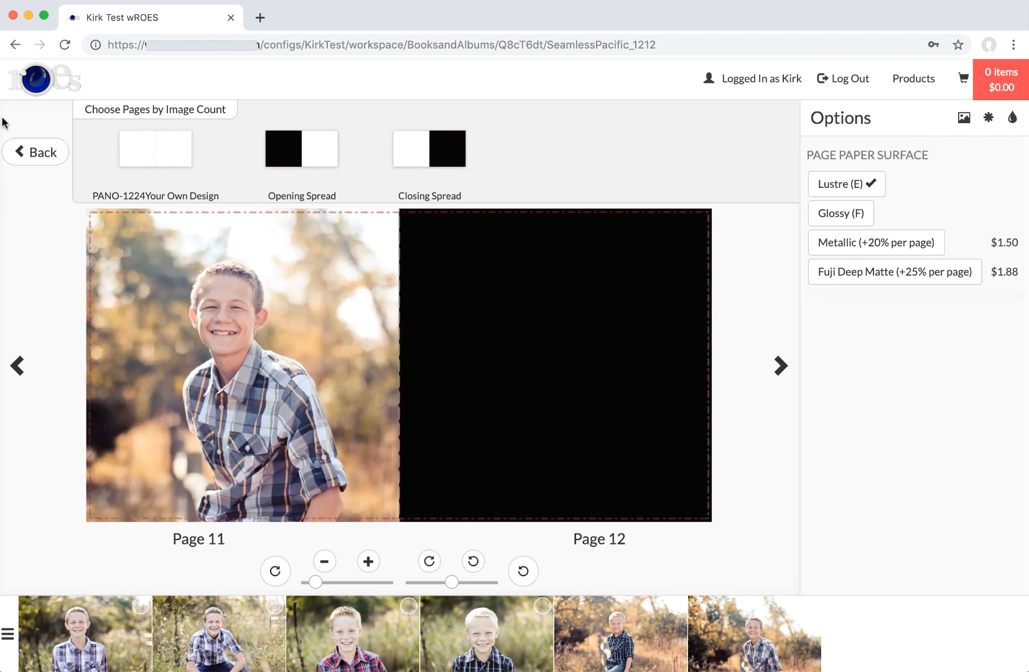
{"action": "left_click", "coordinate": [24, 149]}
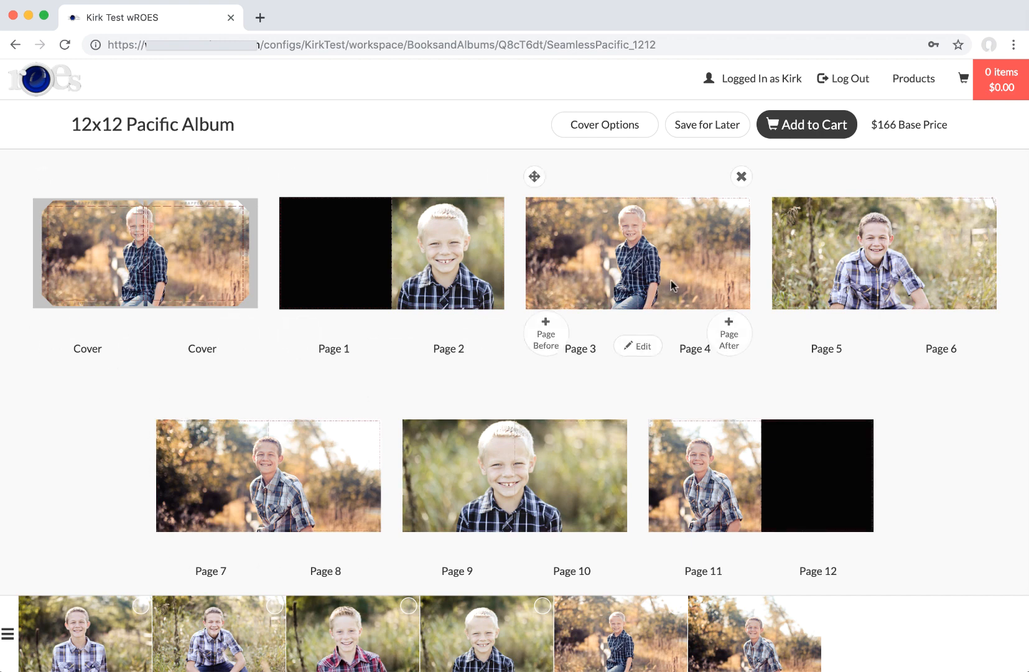
Open the 10x10 Allure Album from the product list and look over its covers and pages.
{"action": "left_click", "coordinate": [911, 89]}
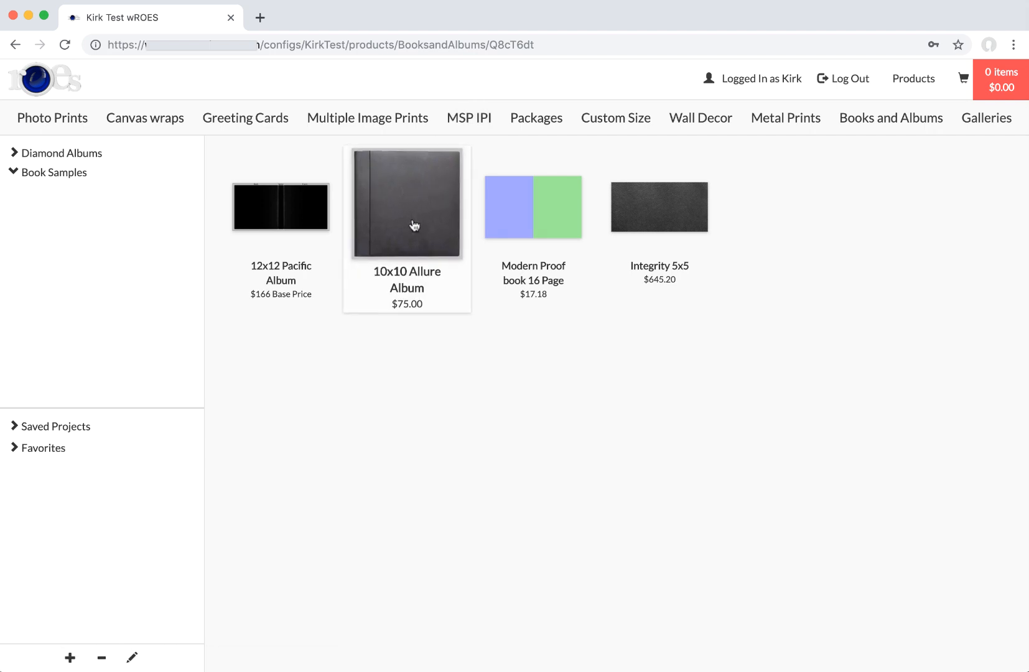
{"action": "left_click", "coordinate": [414, 225]}
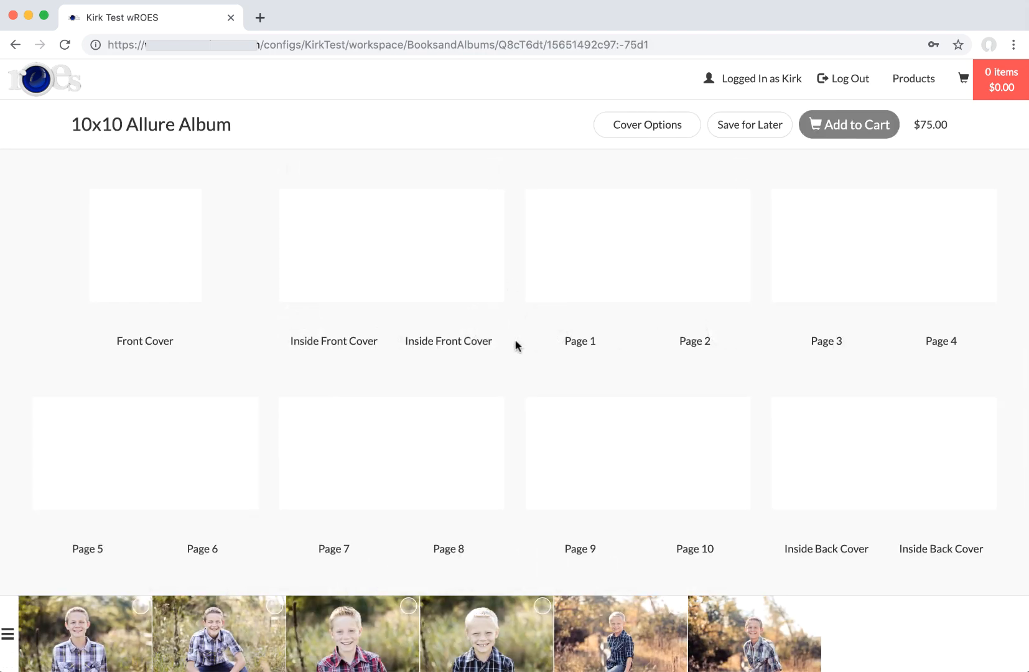
{"action": "scroll", "coordinate": [515, 341], "scroll_direction": "down", "scroll_amount": 3}
{"action": "scroll", "coordinate": [515, 341], "scroll_direction": "up", "scroll_amount": 3}
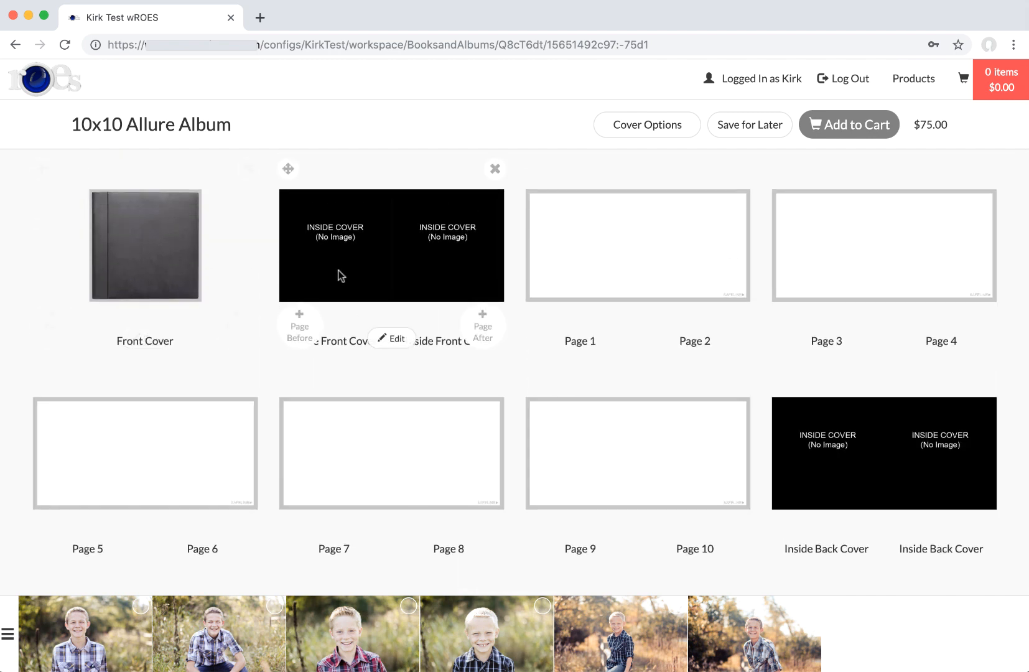
{"action": "scroll", "coordinate": [497, 360], "scroll_direction": "down", "scroll_amount": 1}
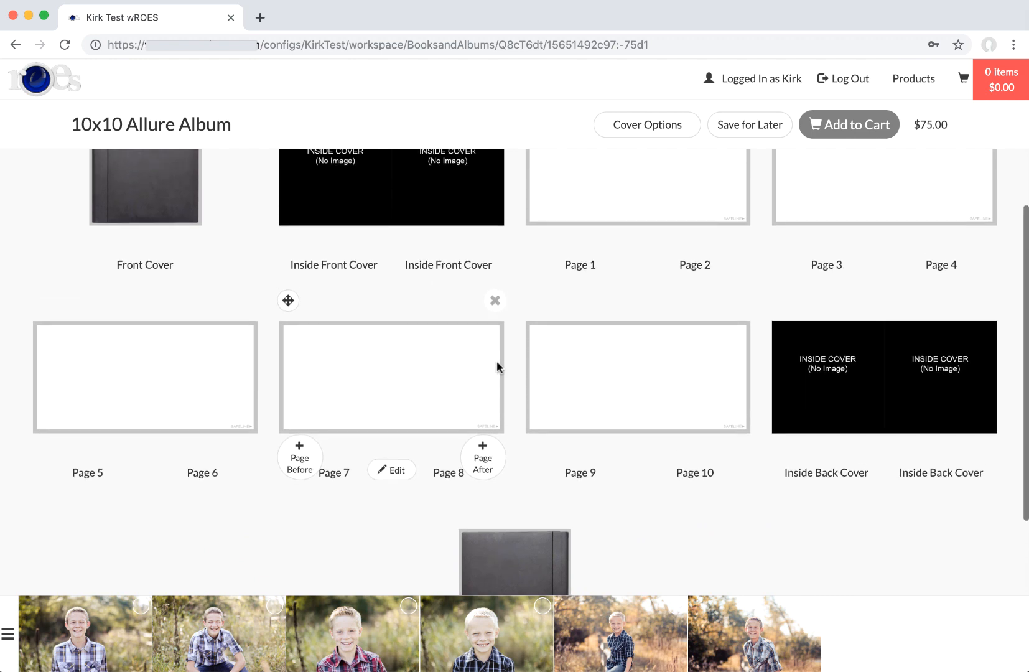
{"action": "scroll", "coordinate": [496, 361], "scroll_direction": "up", "scroll_amount": 1}
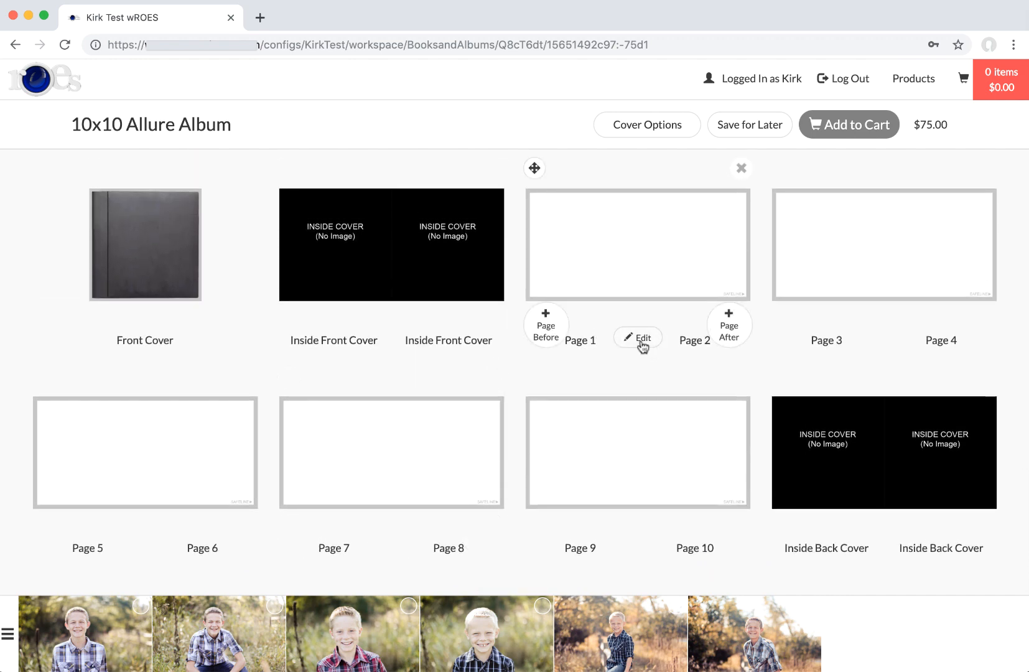
Open pages 1–2 for editing and fill the blank spread with the enlarged close-up portrait.
{"action": "left_click", "coordinate": [640, 340]}
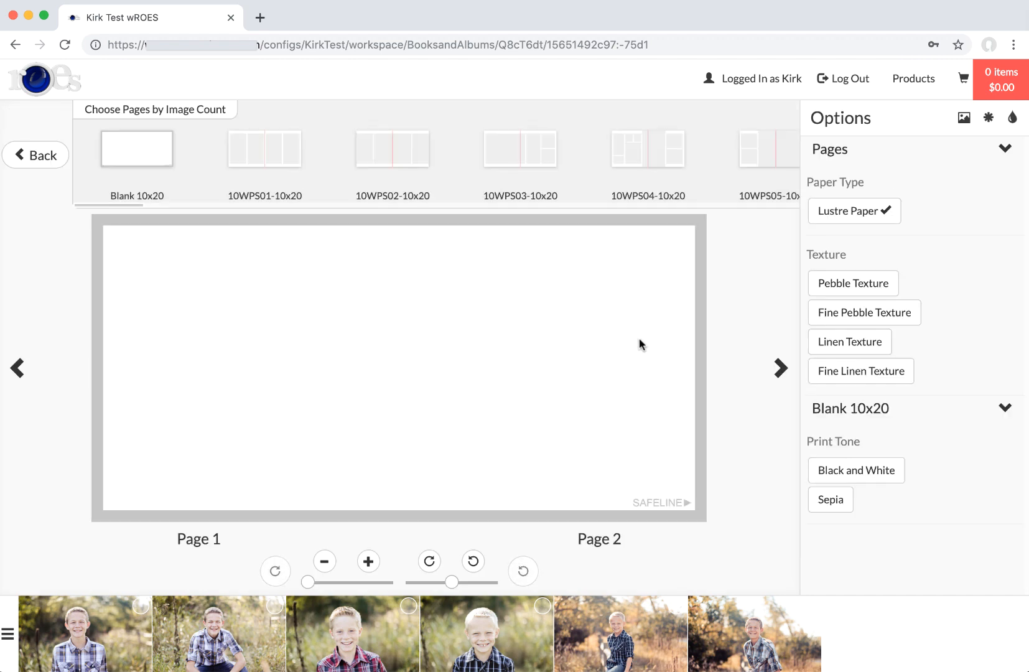
{"action": "left_click_drag", "start_coordinate": [501, 644], "coordinate": [463, 410]}
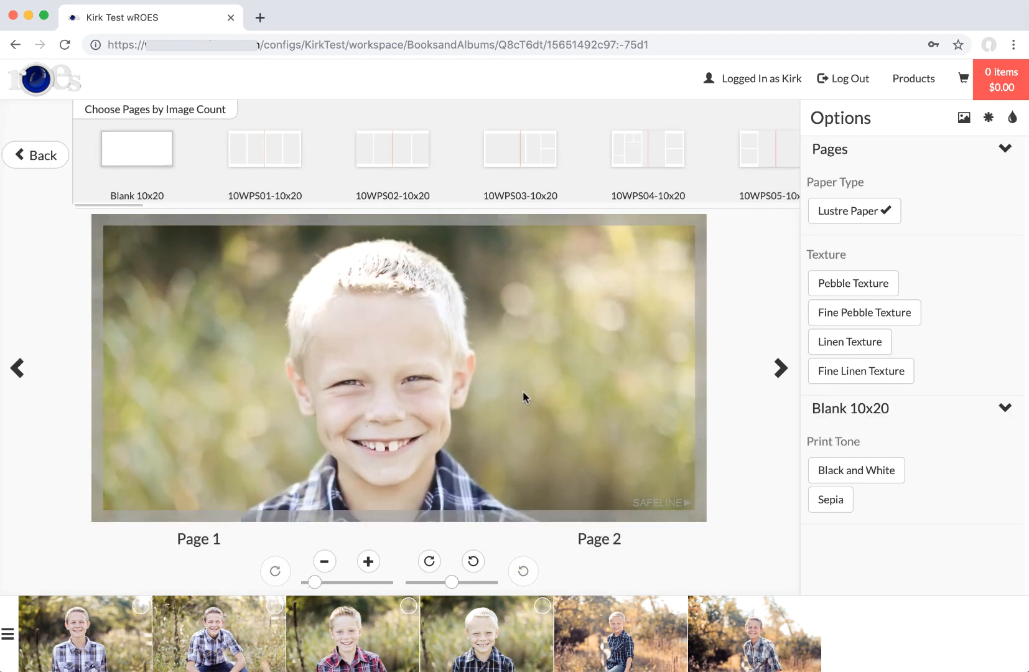
{"action": "left_click_drag", "start_coordinate": [522, 396], "coordinate": [509, 327]}
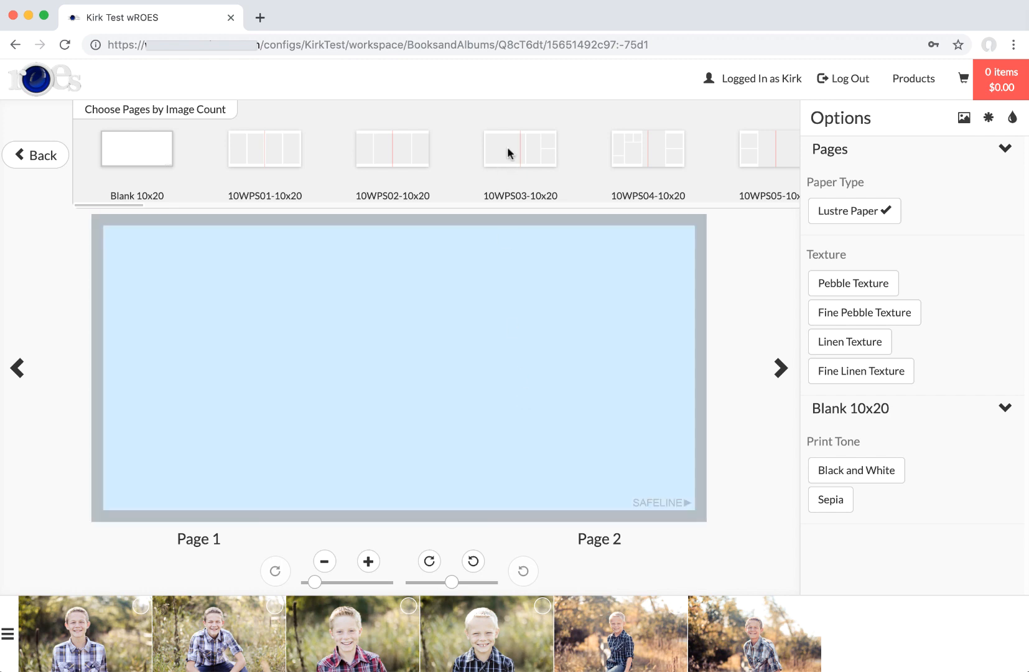
Apply the 10WPS03-10x20 layout to pages 1–2, filling the large frame with the red-plaid portrait and the tall frame with photo 0021, turned upright.
{"action": "left_click_drag", "start_coordinate": [413, 350], "coordinate": [413, 351]}
{"action": "left_click_drag", "start_coordinate": [352, 644], "coordinate": [281, 373]}
{"action": "left_click_drag", "start_coordinate": [464, 638], "coordinate": [504, 348]}
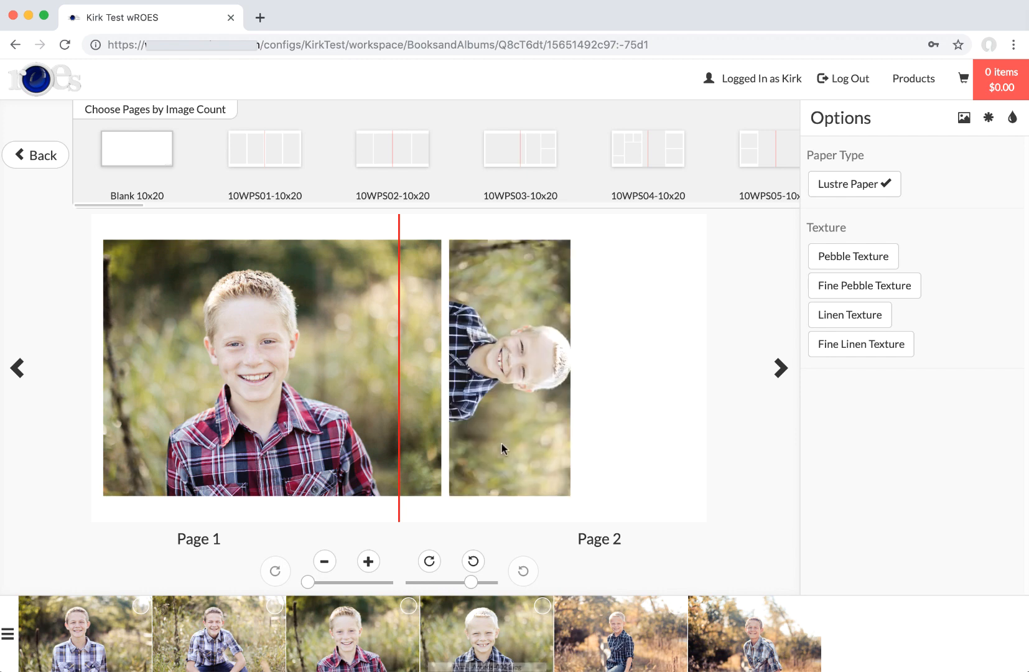
{"action": "left_click", "coordinate": [473, 561]}
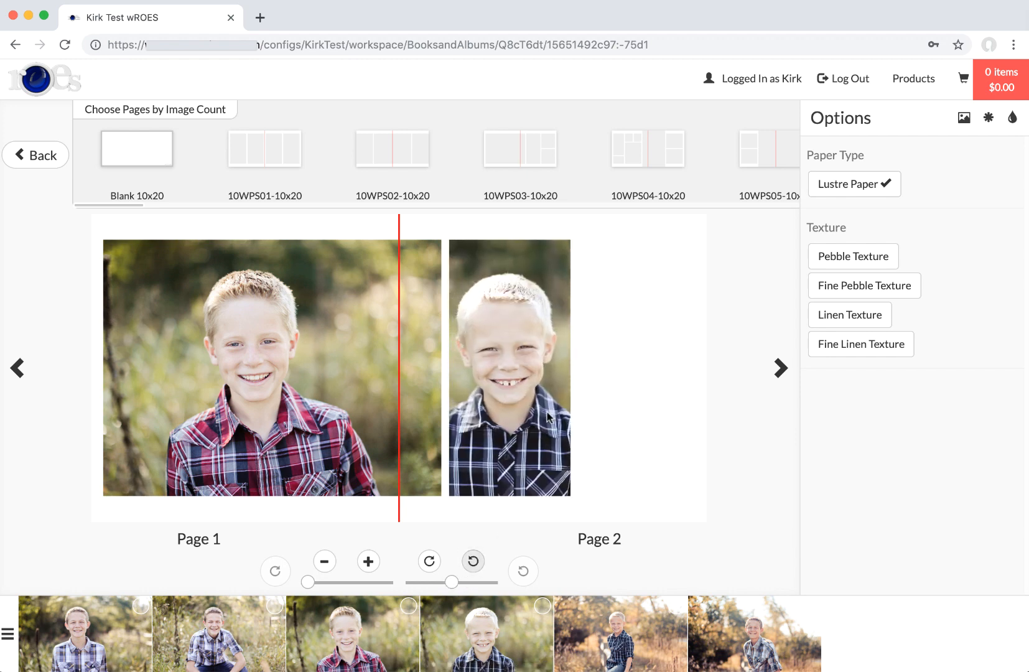
Fill page 2's upper small frame with photo 0021 and the lower one with photo 0028, rotating both upright.
{"action": "left_click_drag", "start_coordinate": [590, 597], "coordinate": [628, 429]}
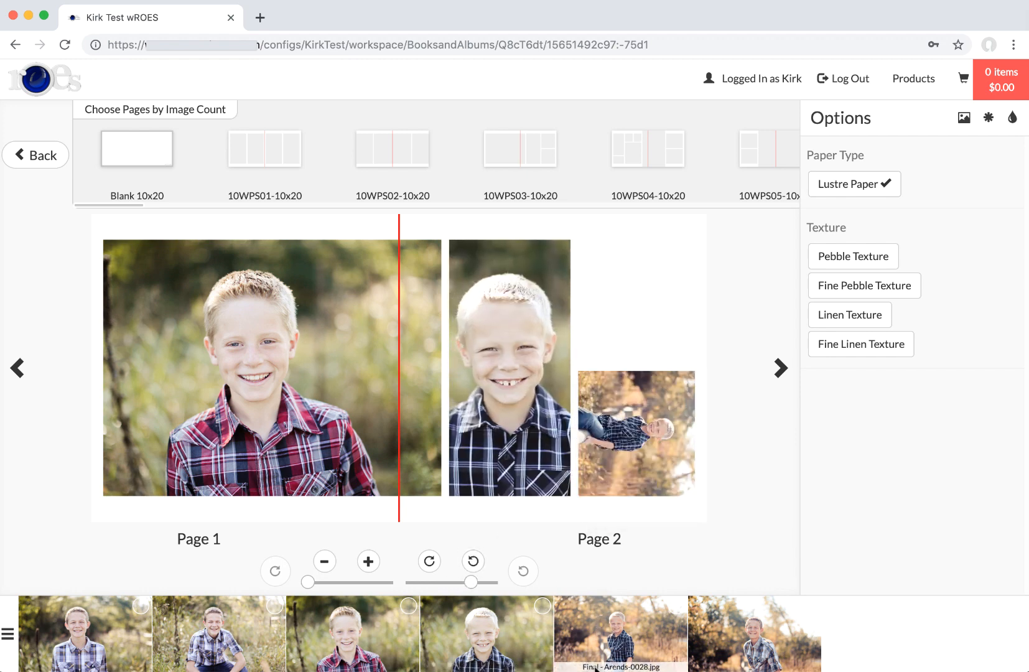
{"action": "left_click_drag", "start_coordinate": [511, 623], "coordinate": [667, 284]}
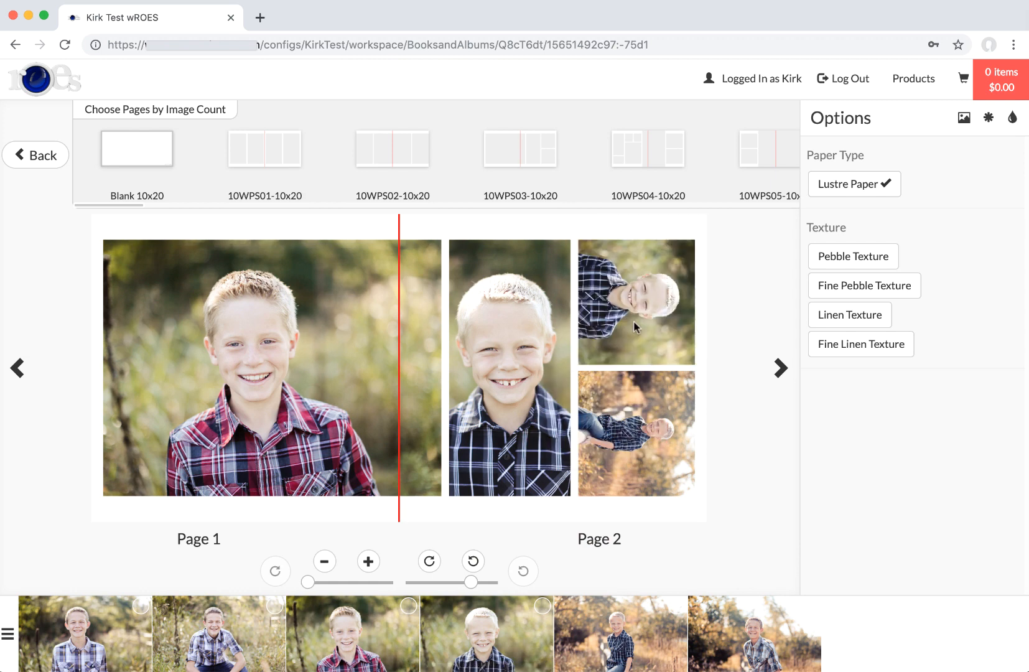
{"action": "left_click", "coordinate": [472, 562]}
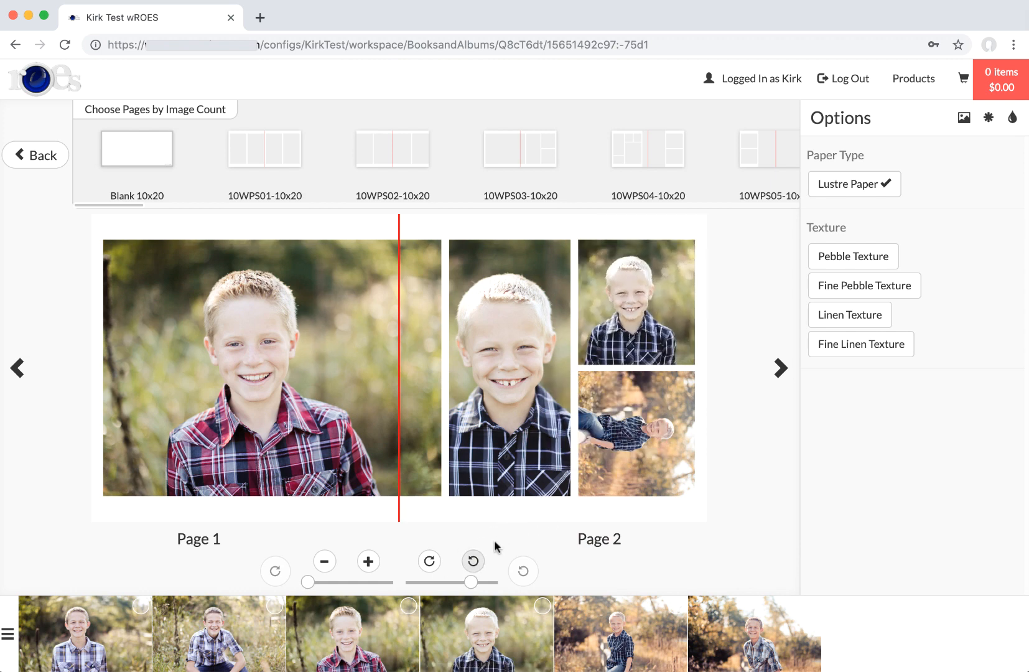
{"action": "left_click", "coordinate": [473, 561]}
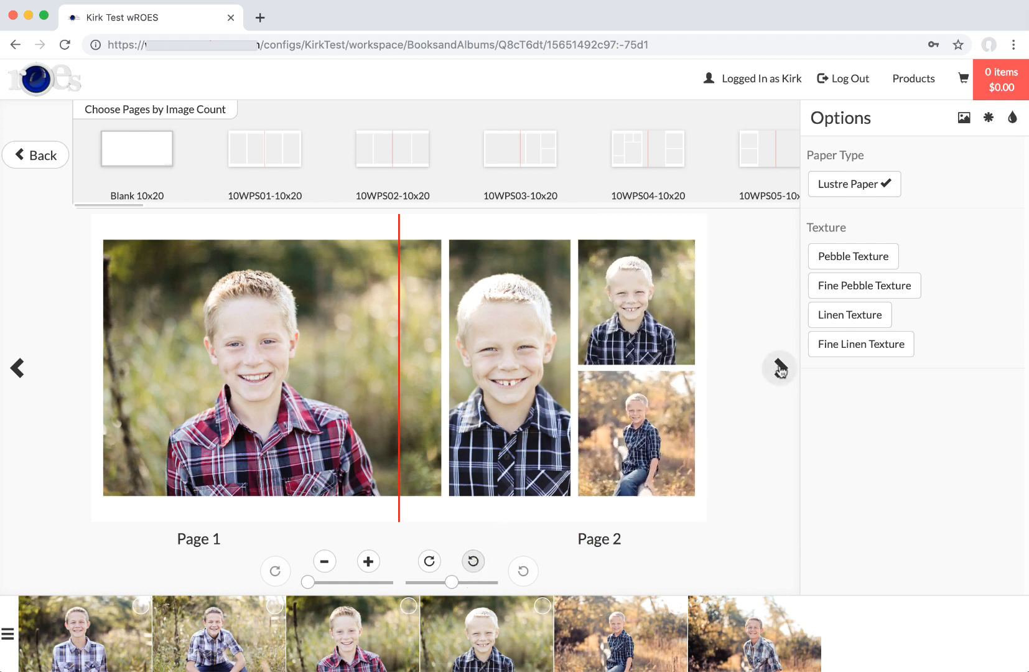
Fill the blank spread on pages 3–4 with photo 0021.
{"action": "left_click", "coordinate": [780, 368]}
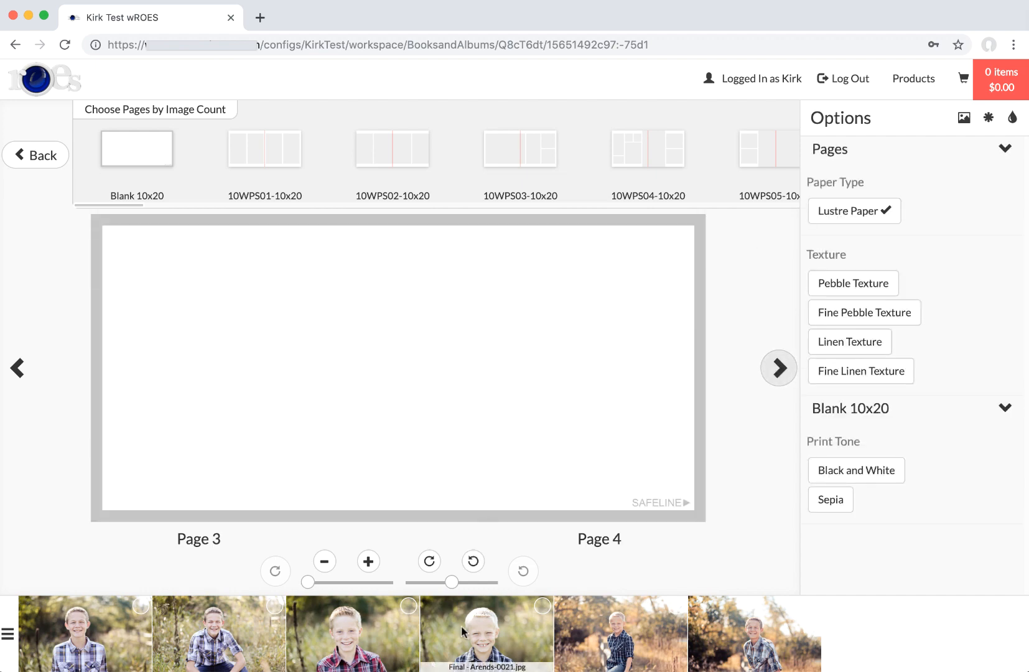
{"action": "left_click_drag", "start_coordinate": [461, 625], "coordinate": [460, 449]}
Apply the 10WPS02-10x20 layout to pages 5–6, filling it with photo 0014, the red-plaid portrait and photo 0028, with both outer photos rotated upright.
{"action": "left_click", "coordinate": [775, 370]}
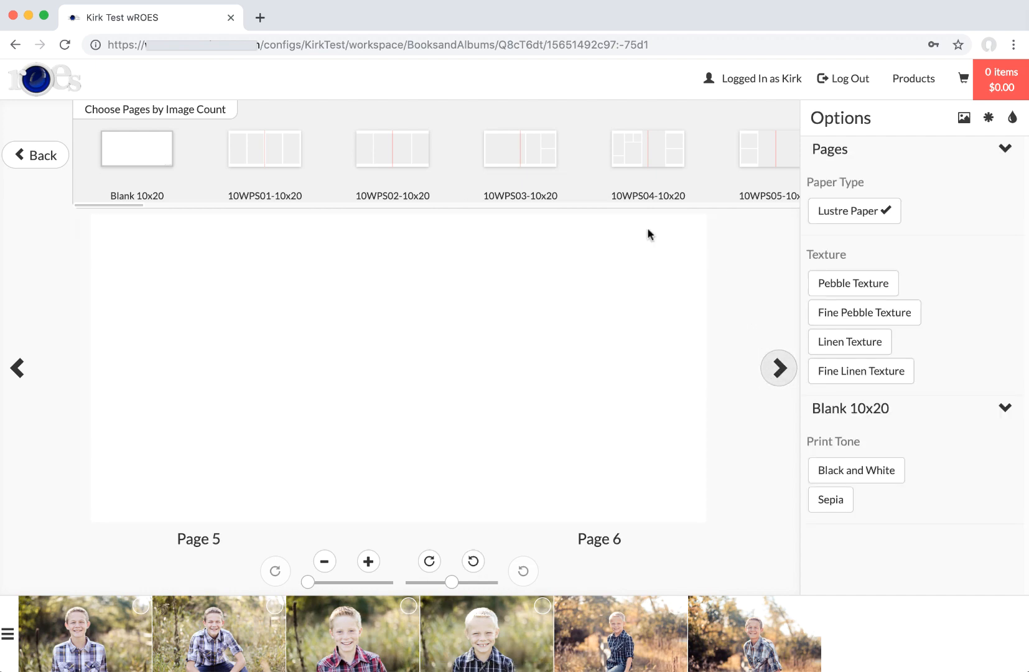
{"action": "left_click_drag", "start_coordinate": [398, 151], "coordinate": [395, 392]}
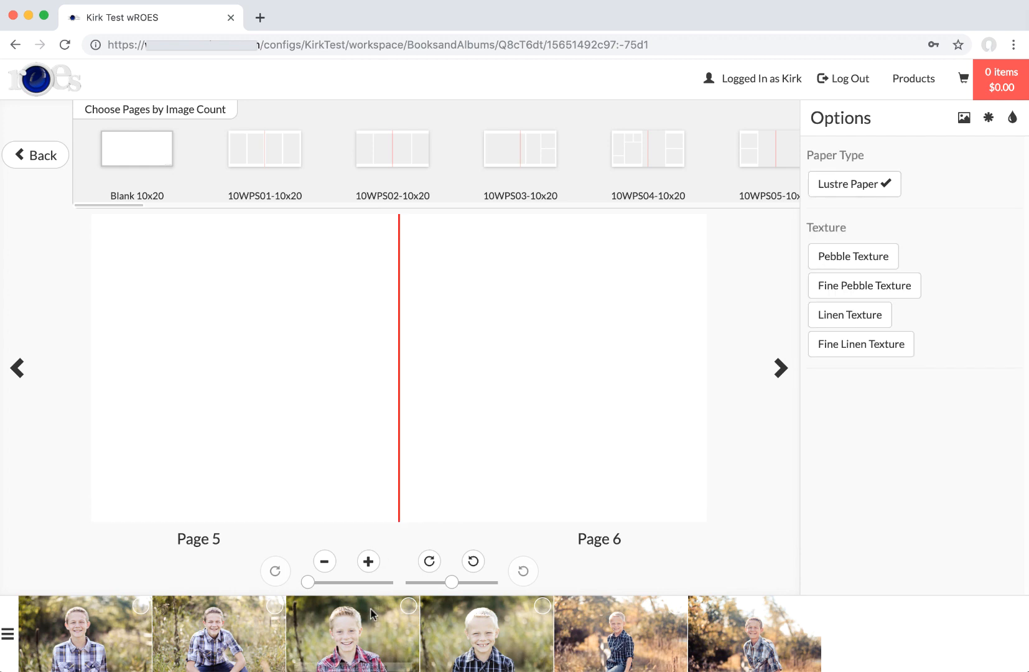
{"action": "left_click_drag", "start_coordinate": [370, 608], "coordinate": [402, 390]}
{"action": "left_click_drag", "start_coordinate": [212, 628], "coordinate": [168, 405]}
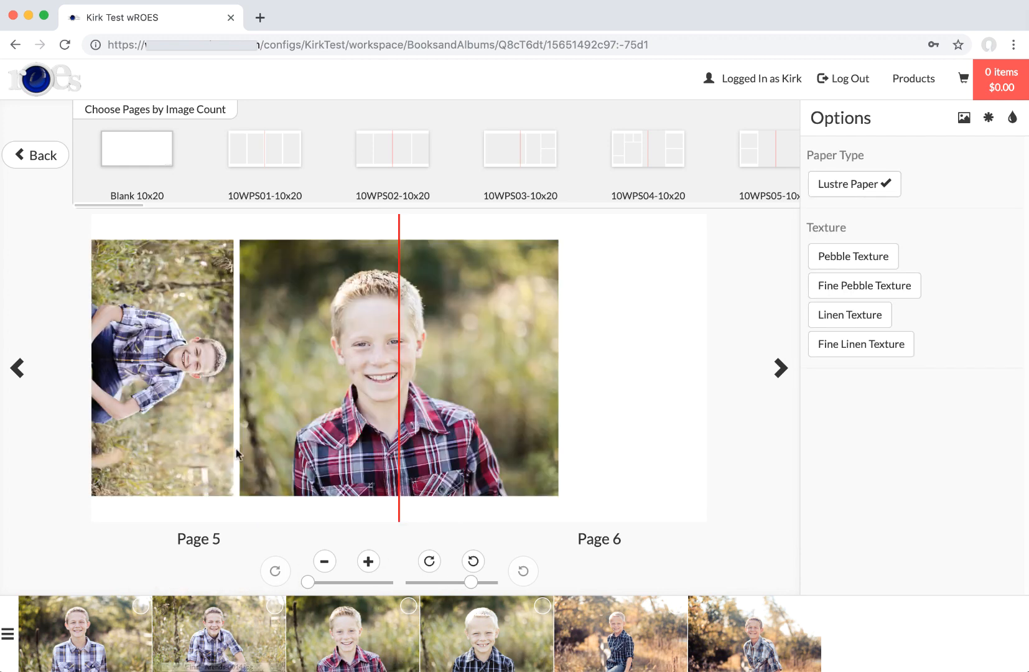
{"action": "left_click", "coordinate": [473, 561]}
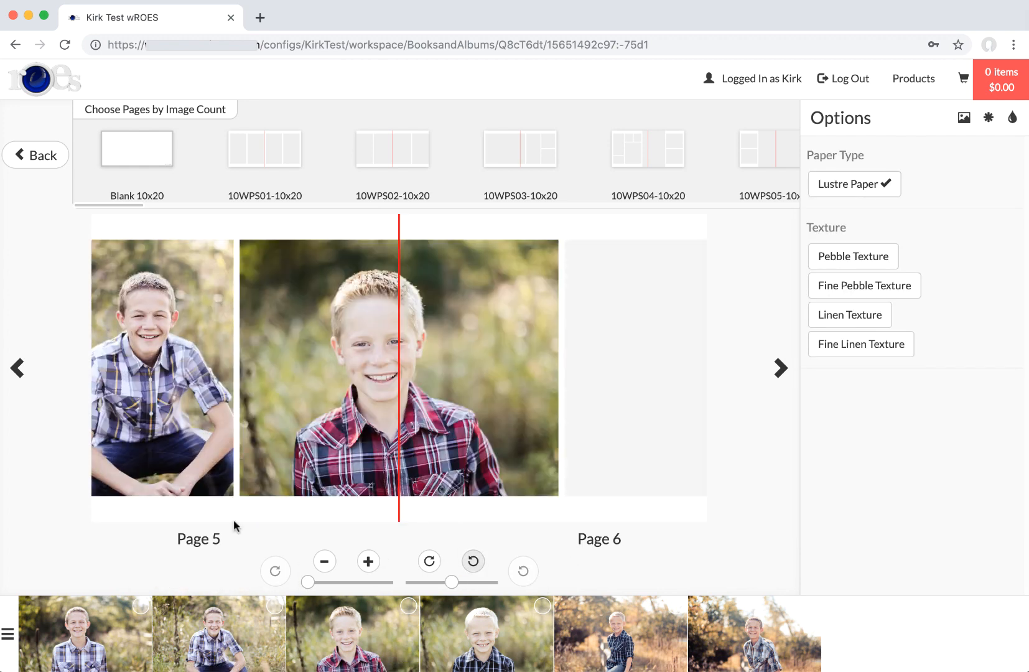
{"action": "left_click_drag", "start_coordinate": [597, 615], "coordinate": [600, 419]}
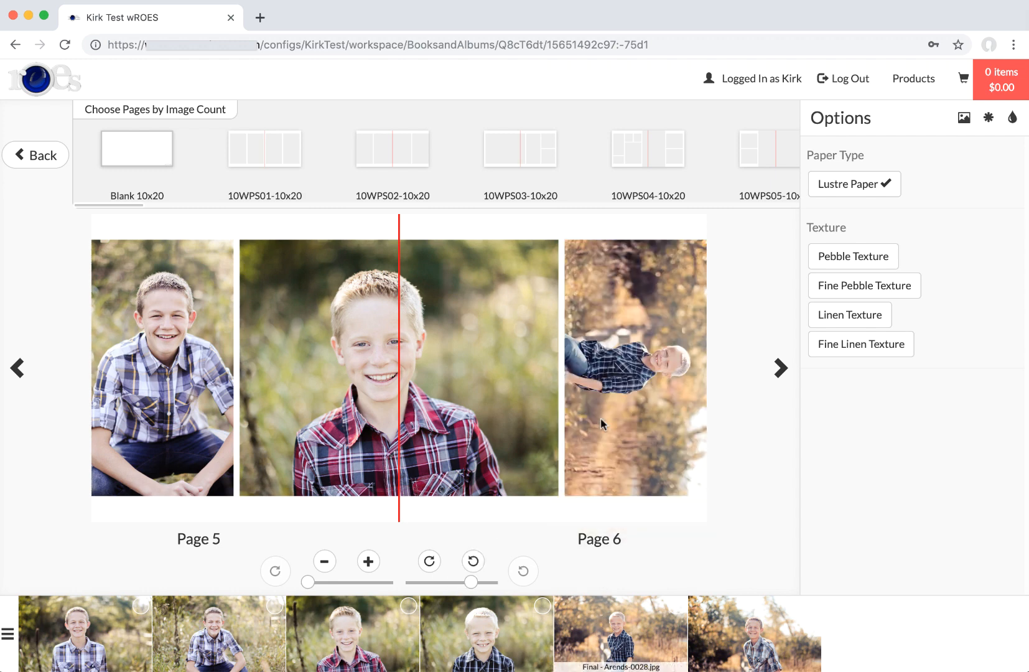
{"action": "left_click", "coordinate": [472, 561]}
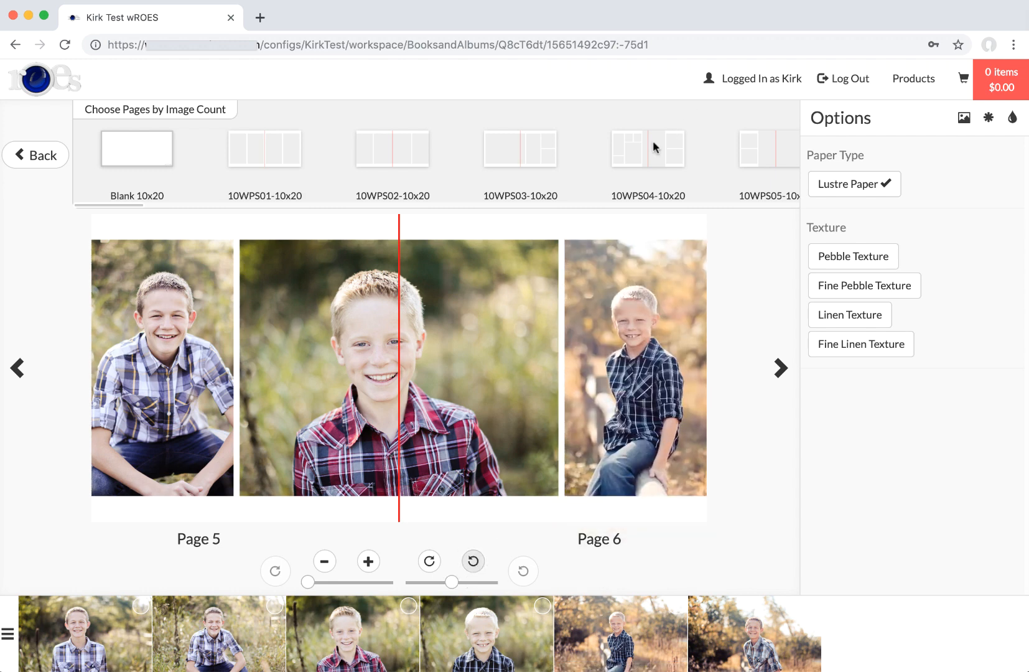
Examine the available page layouts, filtering them by image count for one image and for three images.
{"action": "scroll", "coordinate": [653, 141], "scroll_direction": "right", "scroll_amount": 10}
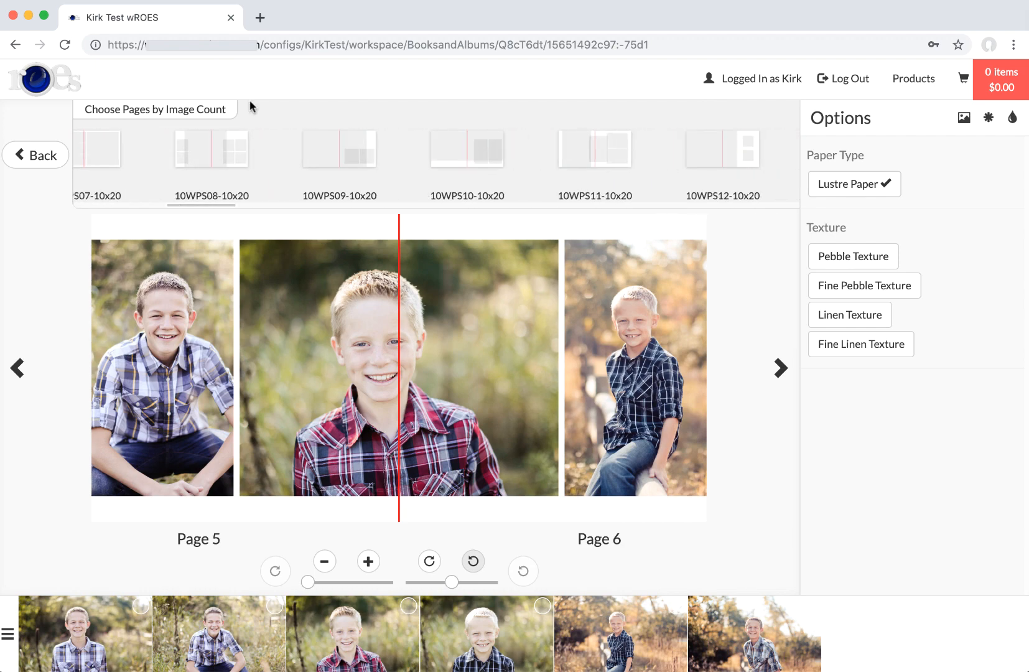
{"action": "left_click", "coordinate": [202, 107]}
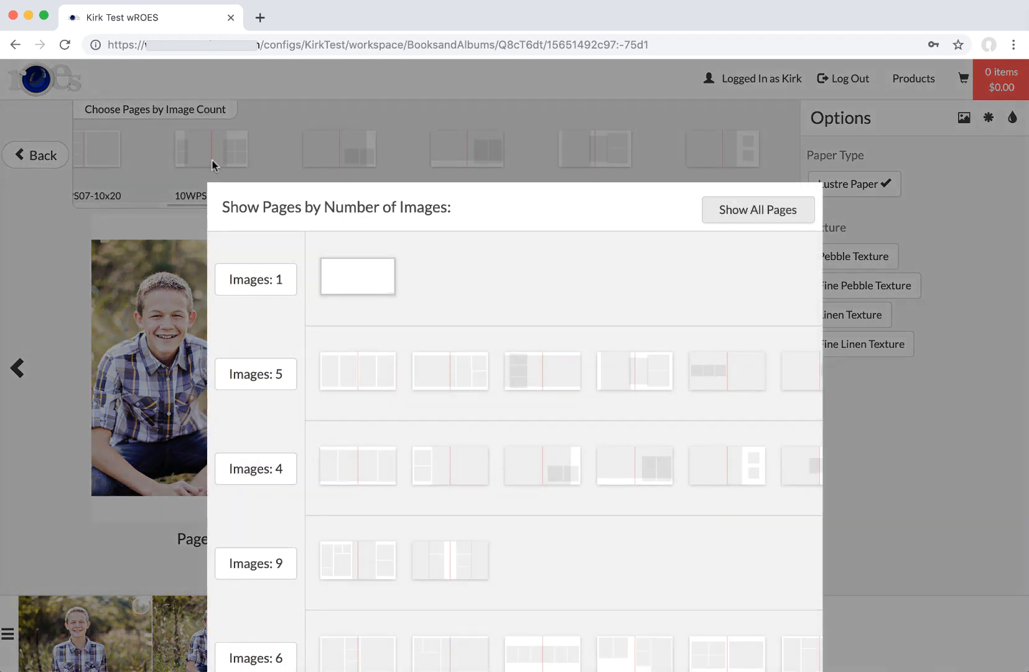
{"action": "left_click", "coordinate": [256, 277]}
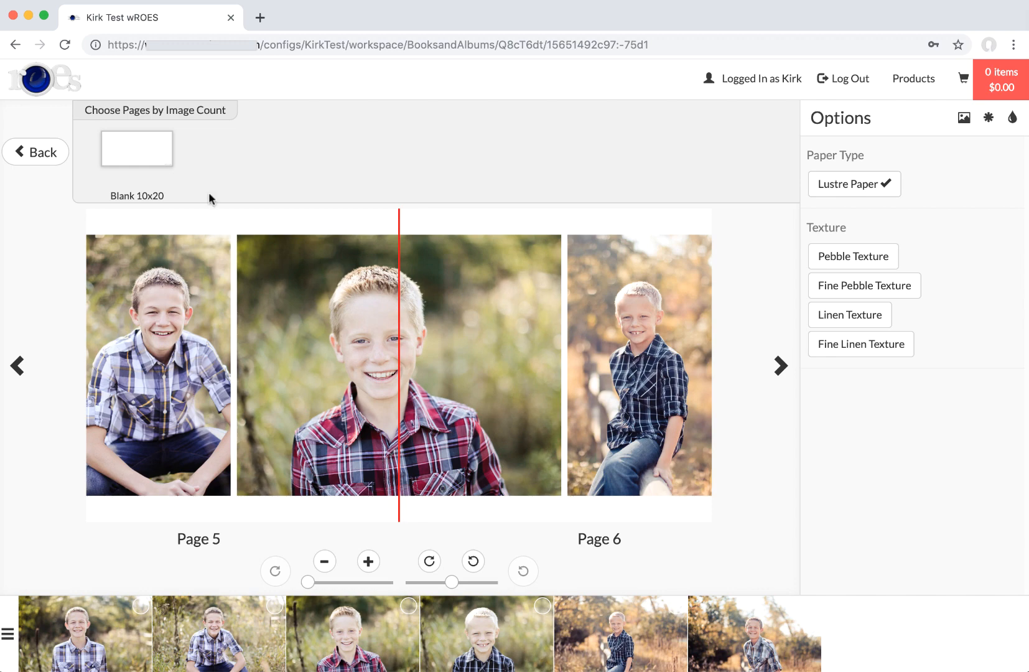
{"action": "left_click", "coordinate": [195, 115]}
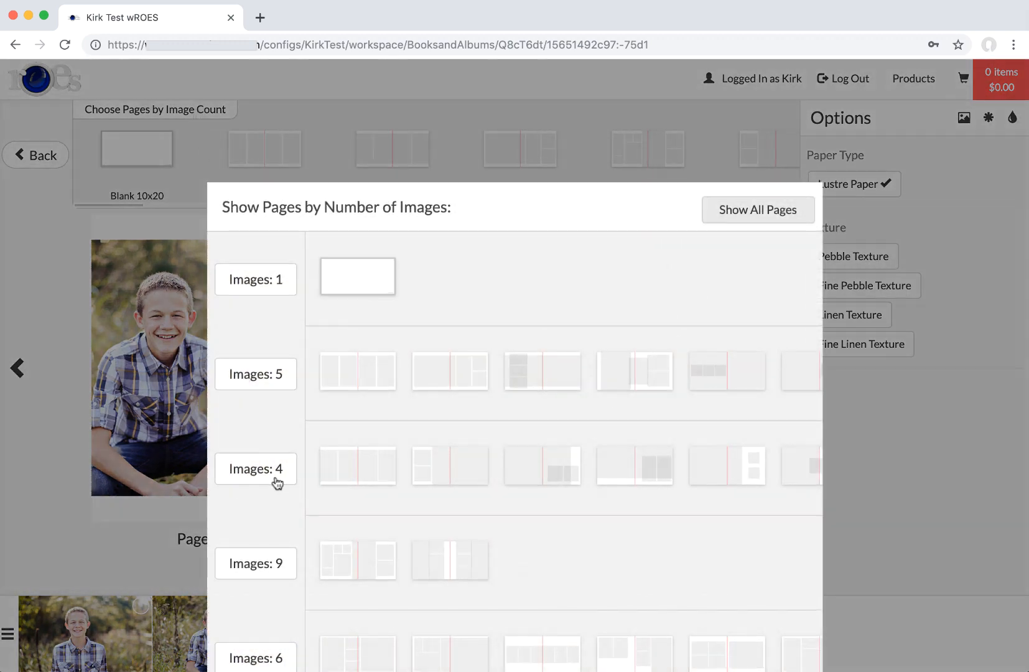
{"action": "scroll", "coordinate": [268, 553], "scroll_direction": "down", "scroll_amount": 5}
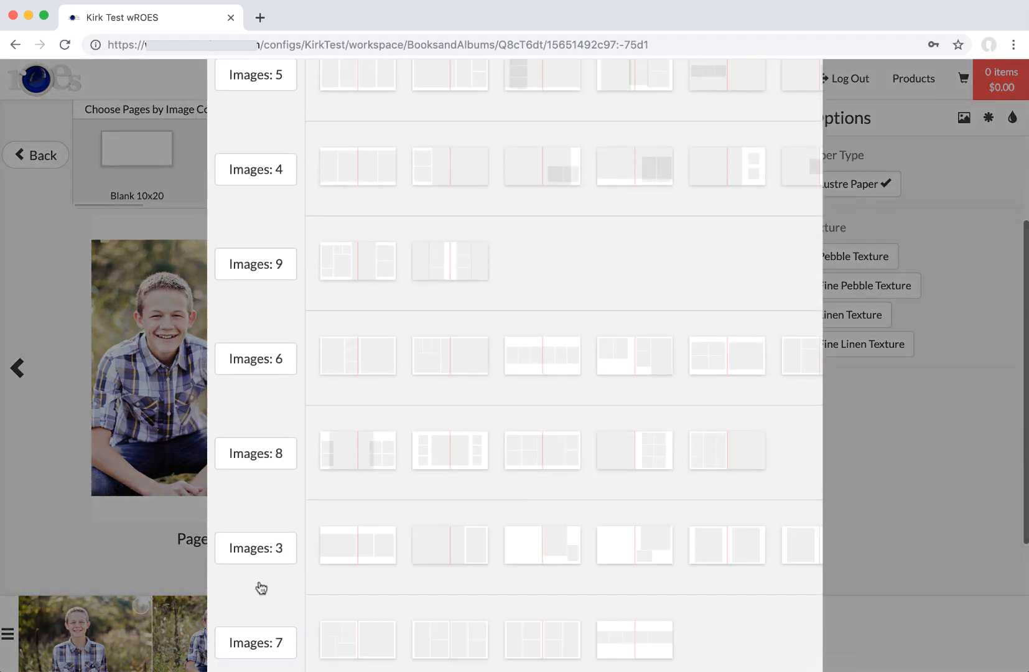
{"action": "left_click", "coordinate": [267, 549]}
{"action": "scroll", "coordinate": [433, 182], "scroll_direction": "right", "scroll_amount": 5}
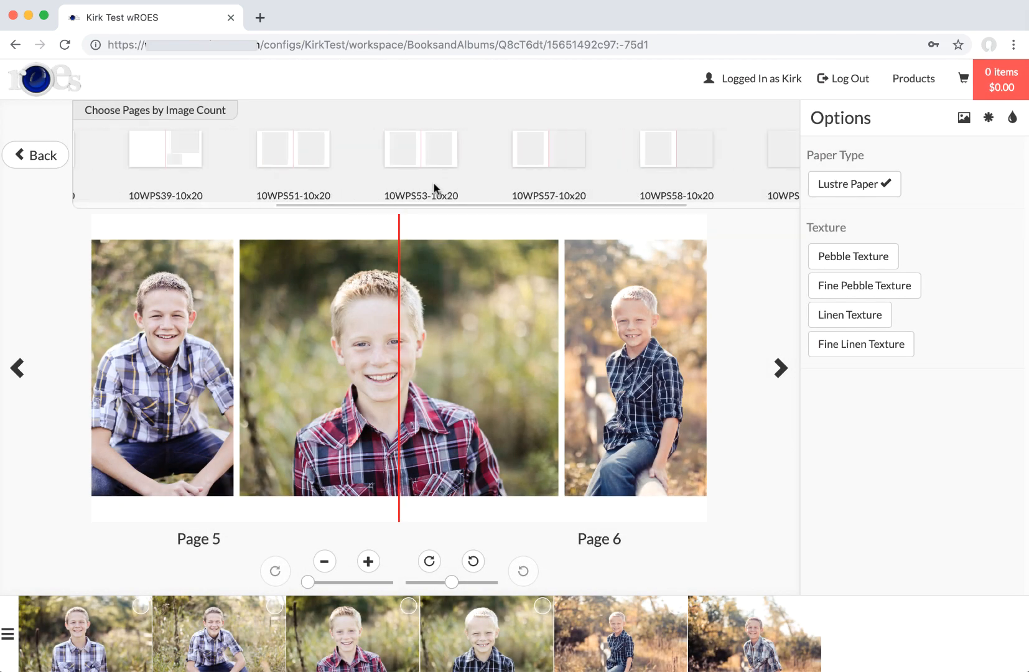
{"action": "scroll", "coordinate": [433, 182], "scroll_direction": "left", "scroll_amount": 5}
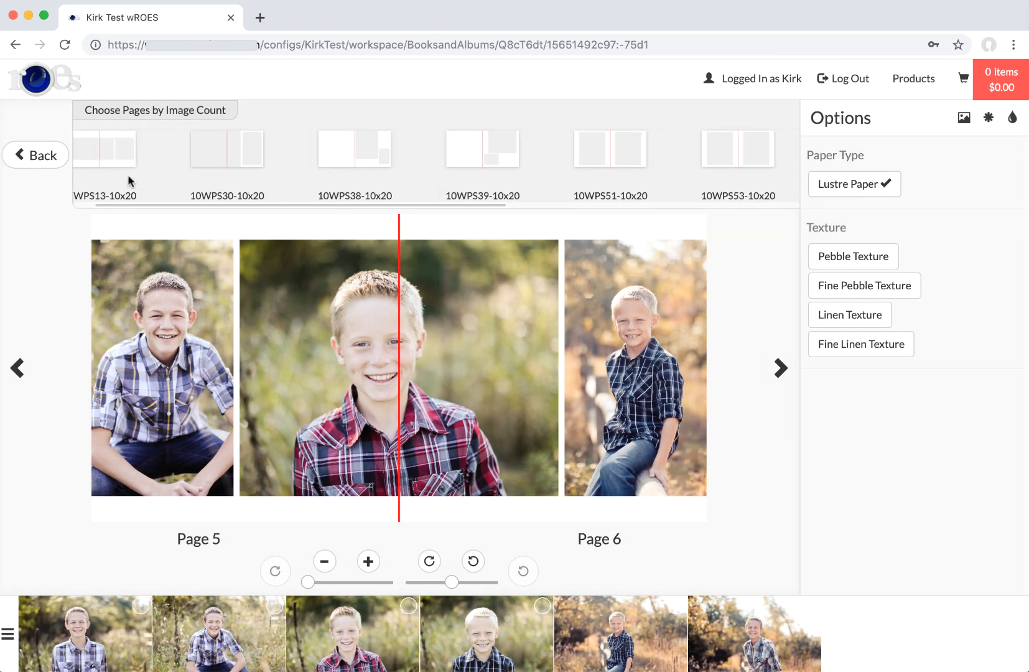
Return to the album overview and move the close-up portrait spread from pages 3–4 to pages 7–8.
{"action": "left_click", "coordinate": [46, 153]}
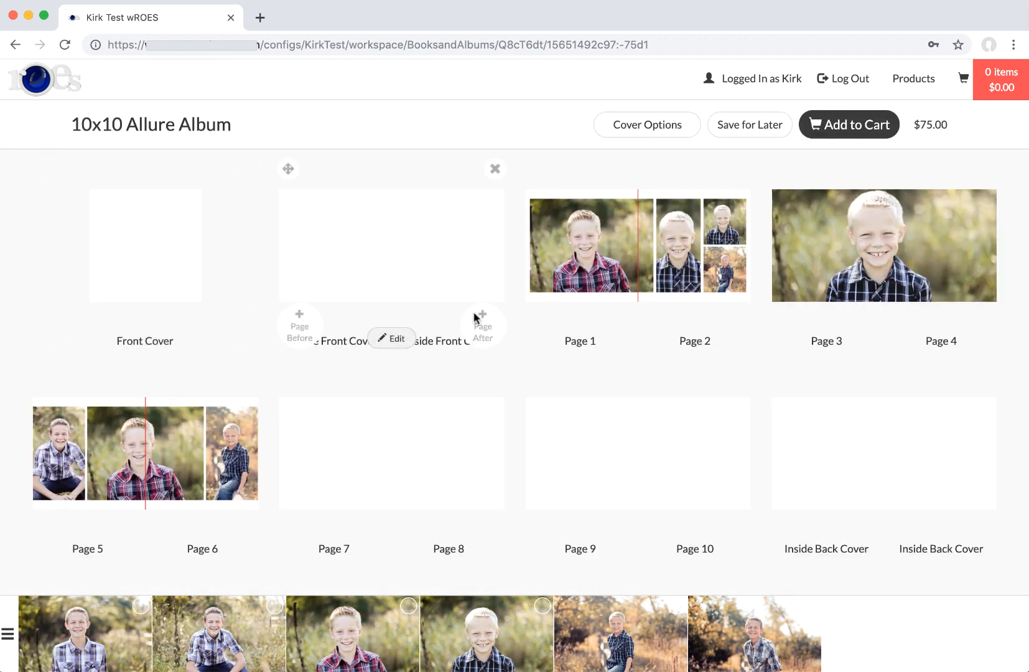
{"action": "mouse_move", "coordinate": [782, 191]}
{"action": "left_click_drag", "start_coordinate": [782, 176], "coordinate": [340, 381]}
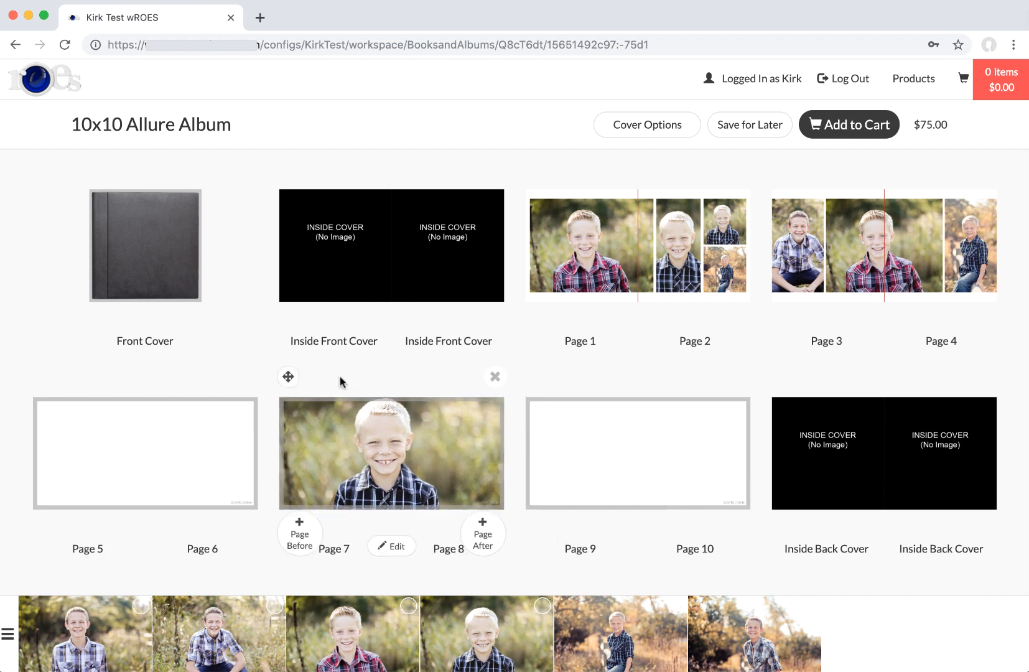
Fill the blank spread on pages 9–10 with photo 0028 and the one on pages 5–6 with photo 0014.
{"action": "left_click_drag", "start_coordinate": [613, 625], "coordinate": [516, 516]}
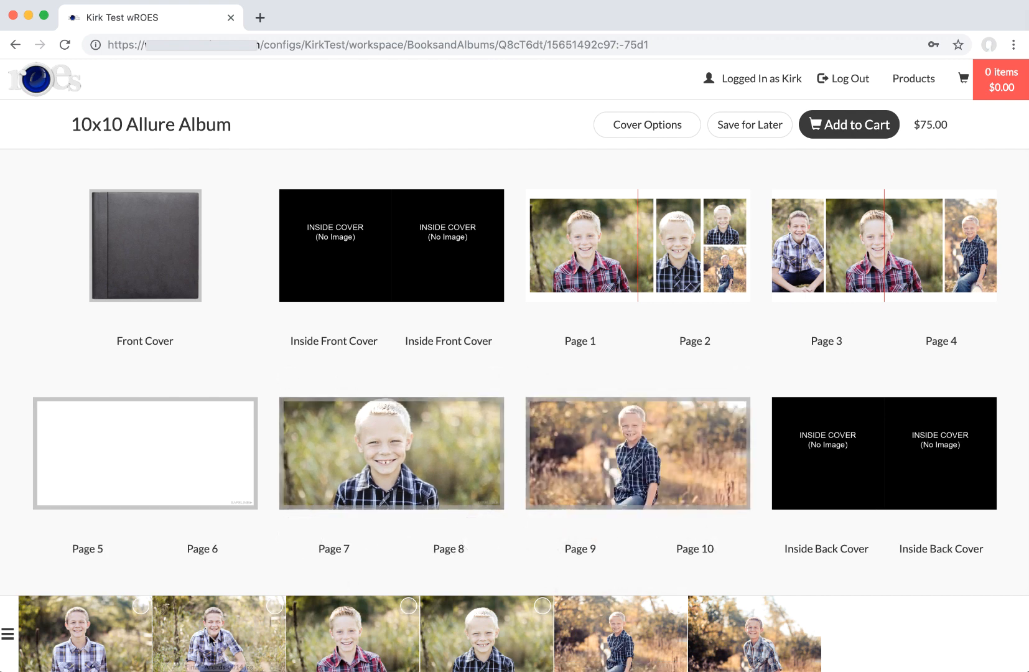
{"action": "left_click_drag", "start_coordinate": [217, 629], "coordinate": [153, 454]}
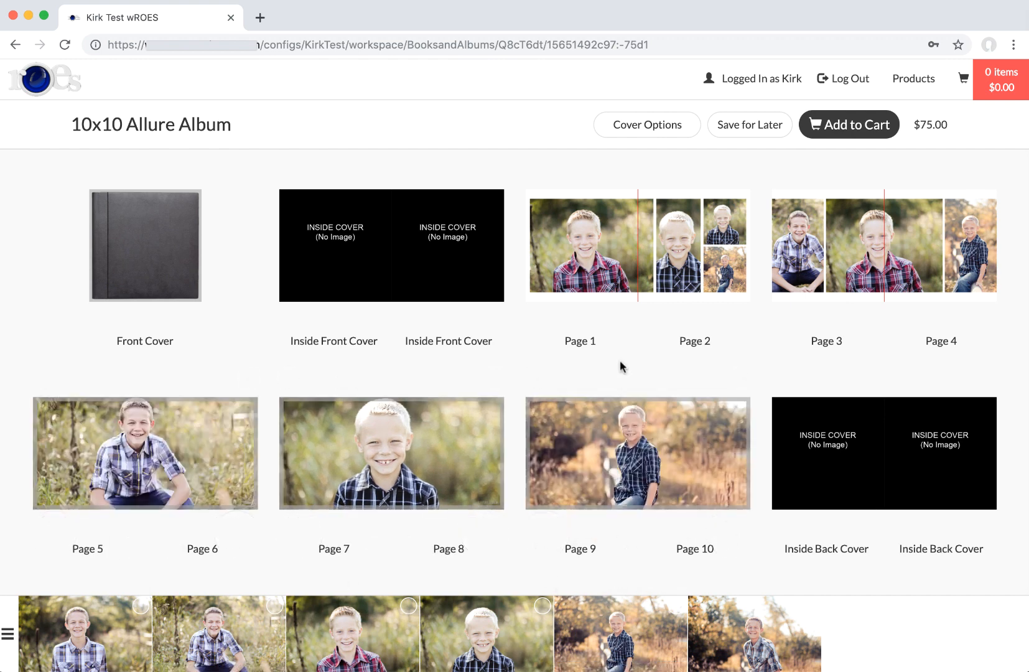
Add two blank spreads after pages 9–10.
{"action": "scroll", "coordinate": [621, 364], "scroll_direction": "down", "scroll_amount": 3}
{"action": "scroll", "coordinate": [622, 368], "scroll_direction": "up", "scroll_amount": 1}
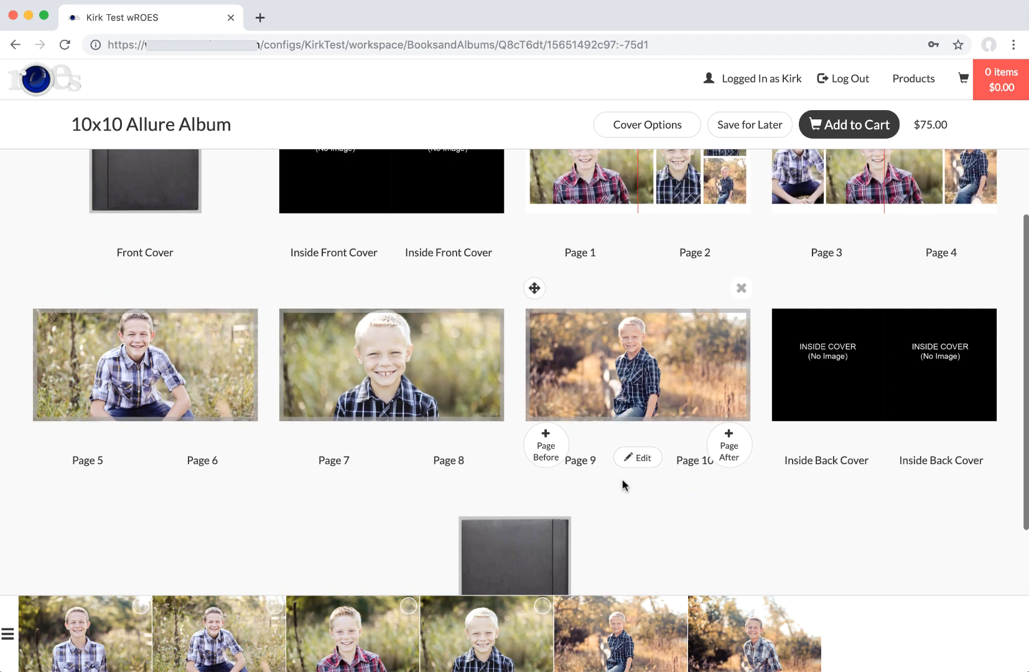
{"action": "left_click", "coordinate": [734, 448]}
{"action": "left_click", "coordinate": [737, 451]}
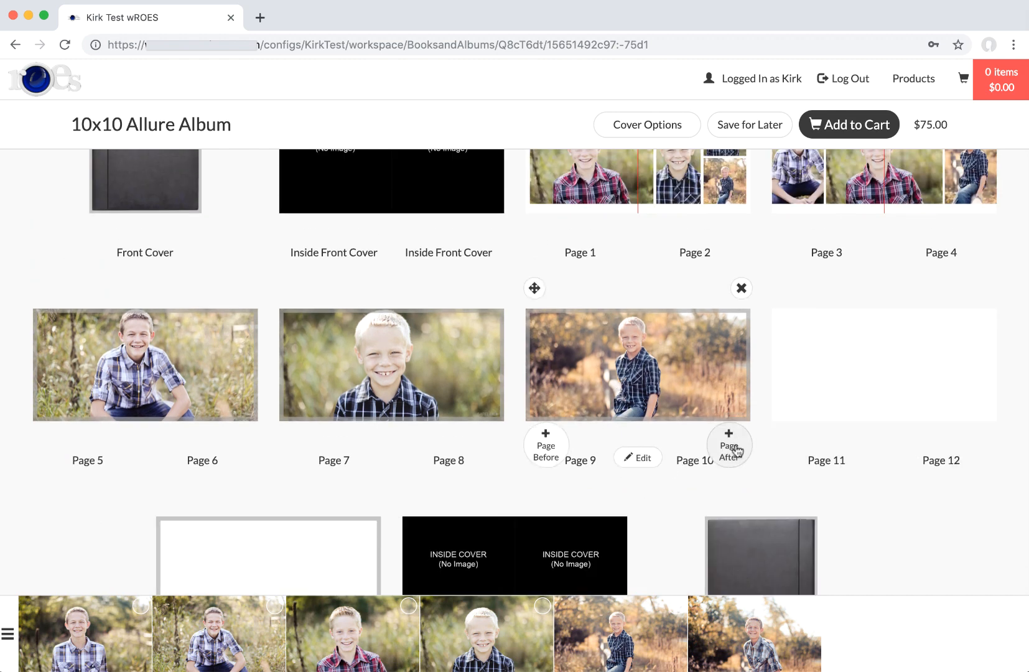
Fill the new spread on pages 11–12 with photo 0028 and the last new spread with photo 0014.
{"action": "left_click_drag", "start_coordinate": [642, 627], "coordinate": [883, 360]}
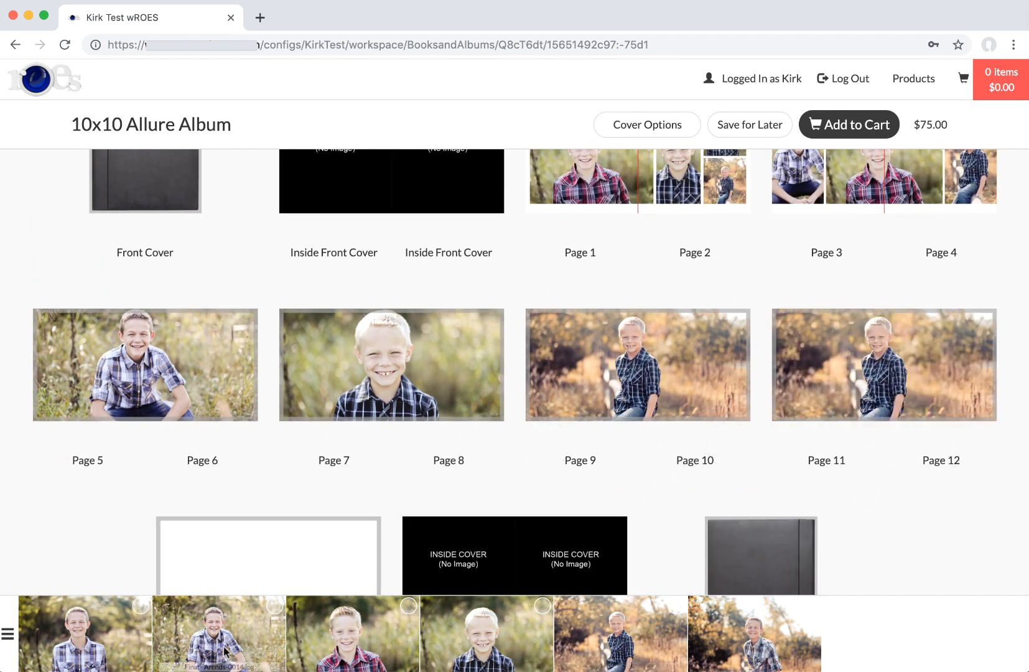
{"action": "left_click_drag", "start_coordinate": [225, 650], "coordinate": [239, 488]}
{"action": "scroll", "coordinate": [240, 484], "scroll_direction": "down", "scroll_amount": 1}
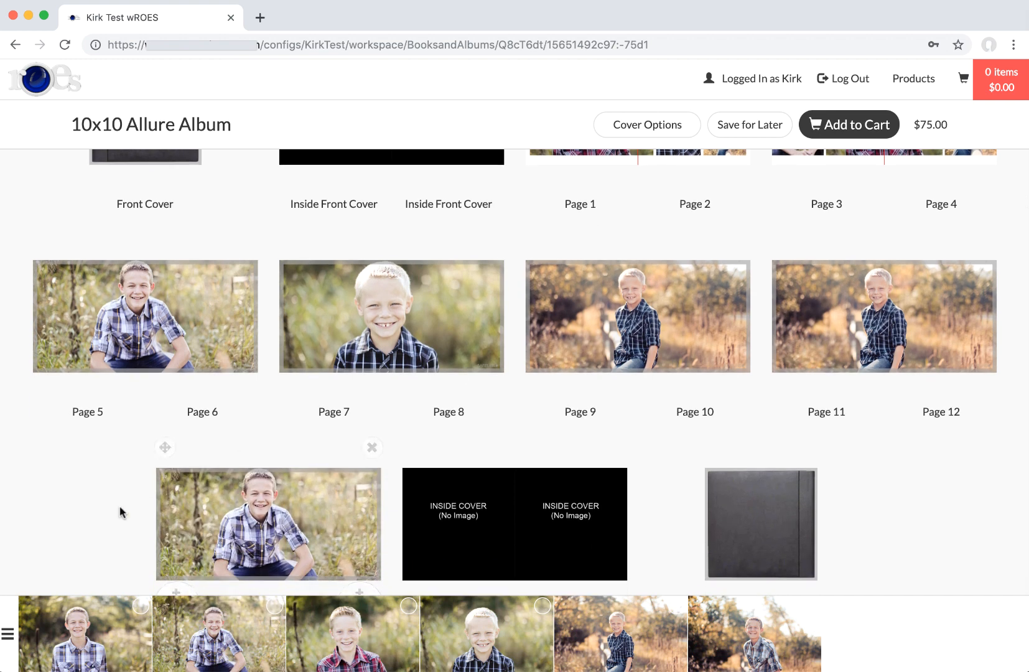
Save the 10x10 Allure Album for later and close the save dialog.
{"action": "scroll", "coordinate": [120, 506], "scroll_direction": "up", "scroll_amount": 3}
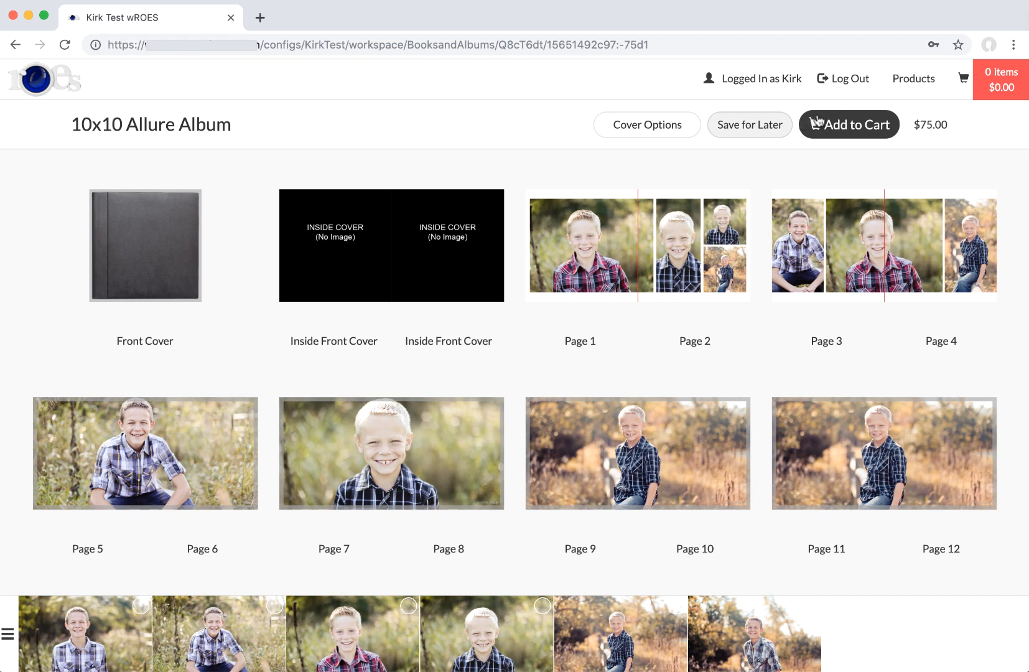
{"action": "left_click", "coordinate": [844, 124]}
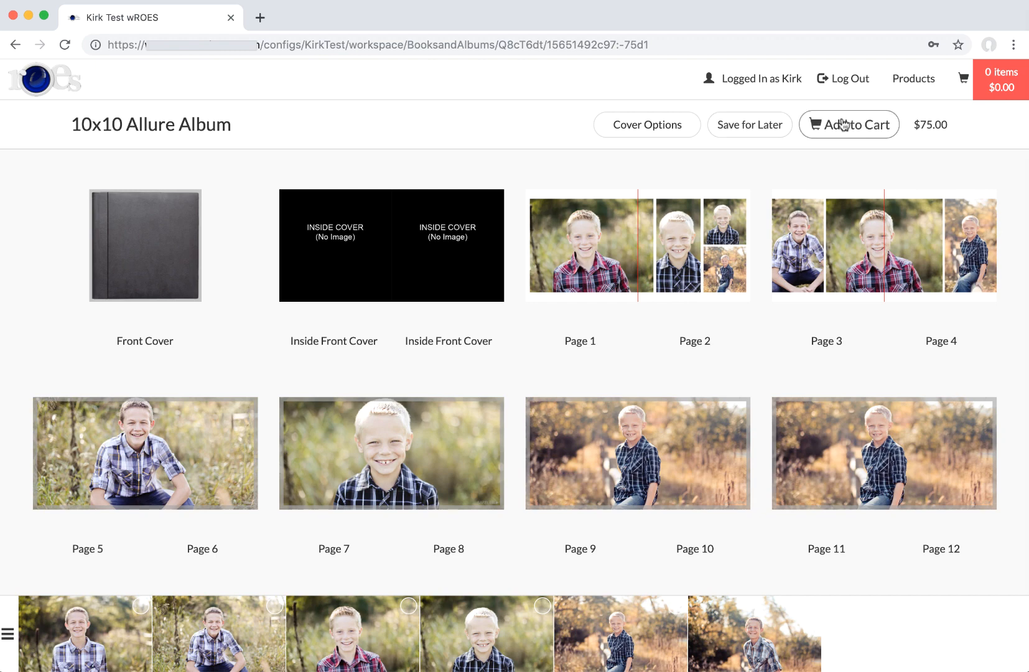
{"action": "left_click", "coordinate": [750, 127]}
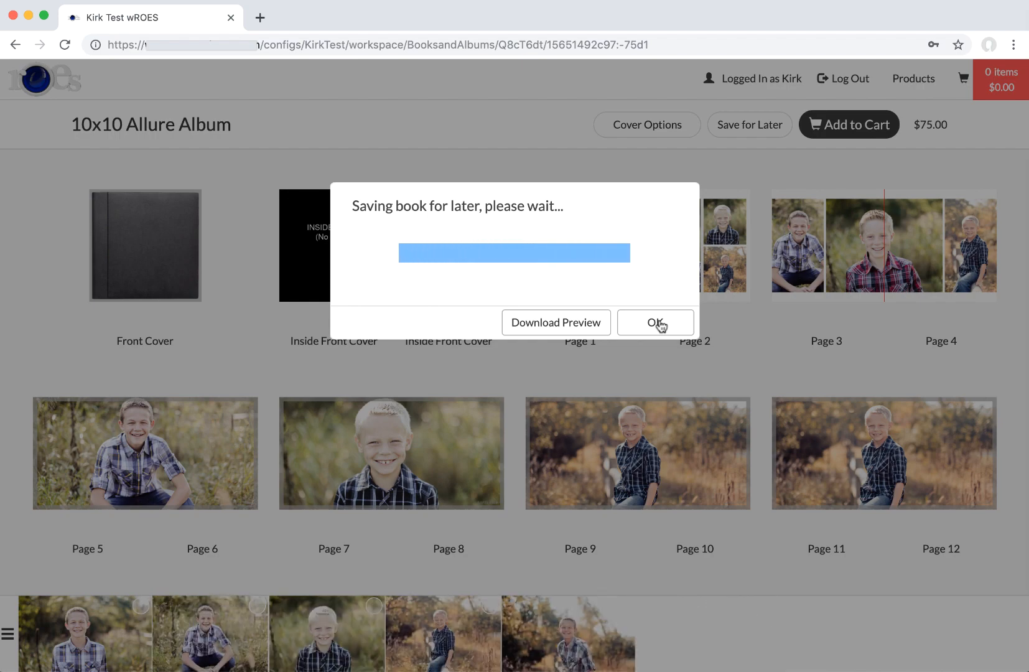
{"action": "left_click", "coordinate": [655, 341]}
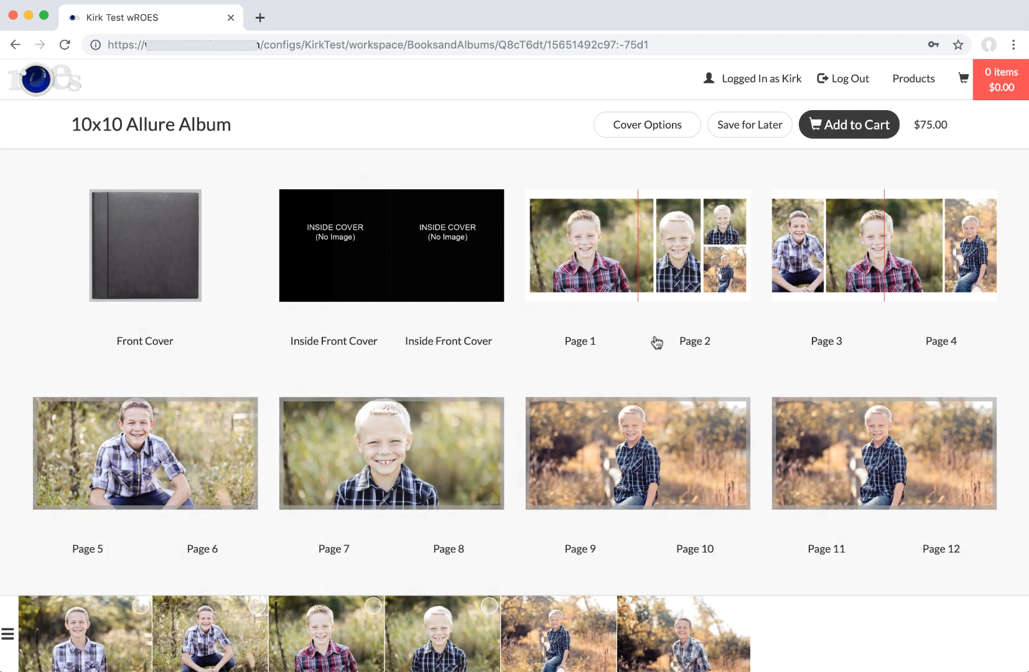
Rename the newest saved 10x10 Allure Album project, priced $75.00, by adding a hyphen and the customer's last name to its title.
{"action": "left_click", "coordinate": [908, 86]}
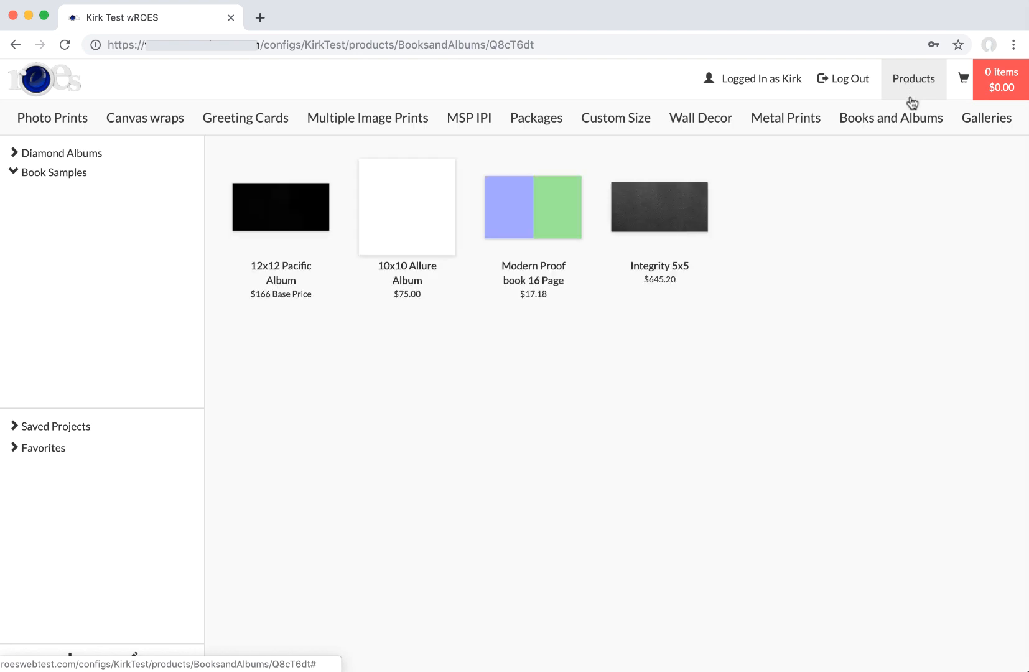
{"action": "left_click", "coordinate": [65, 427]}
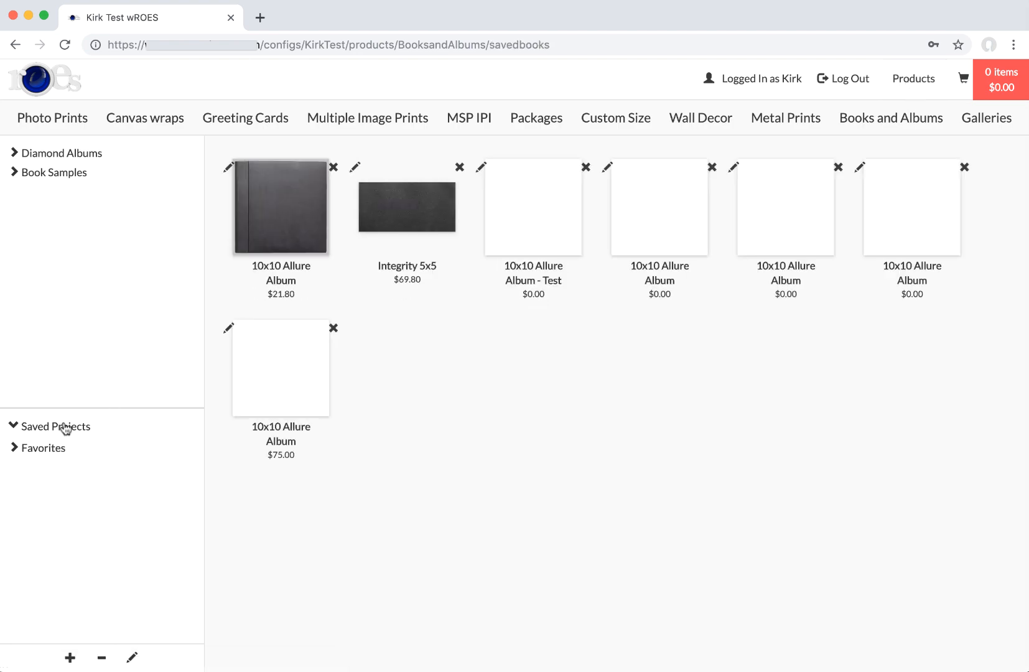
{"action": "left_click", "coordinate": [228, 327]}
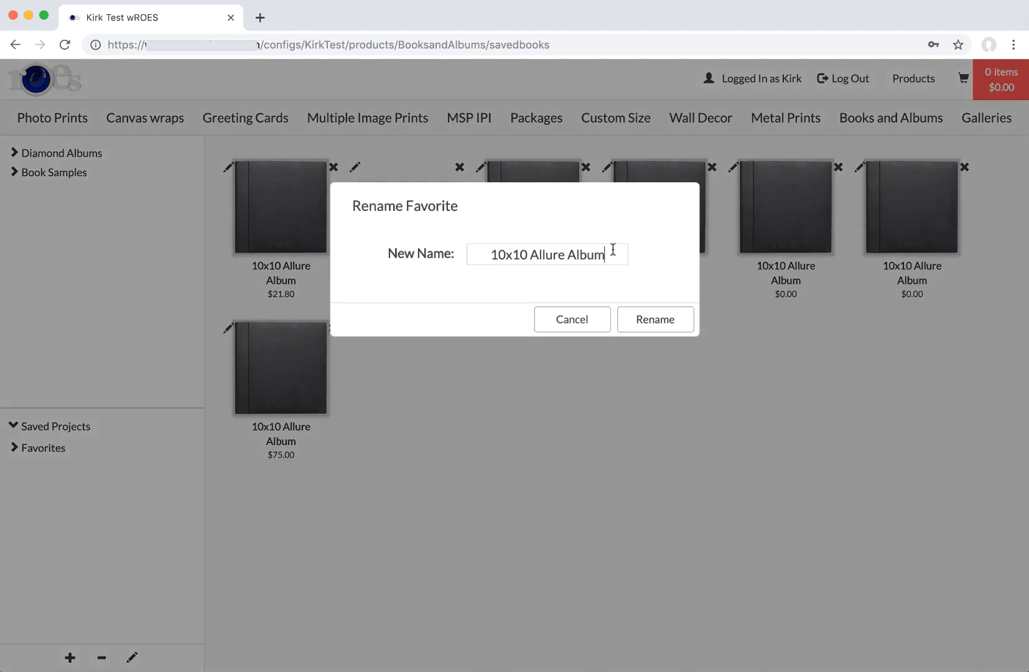
{"action": "type", "text": "ends"}
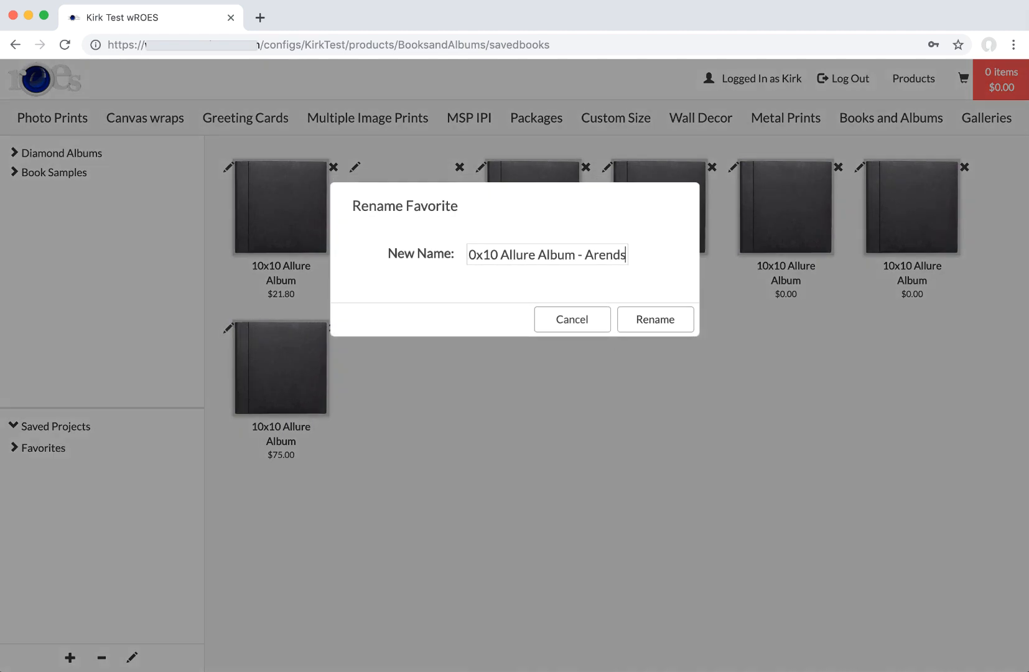
{"action": "left_click", "coordinate": [650, 319]}
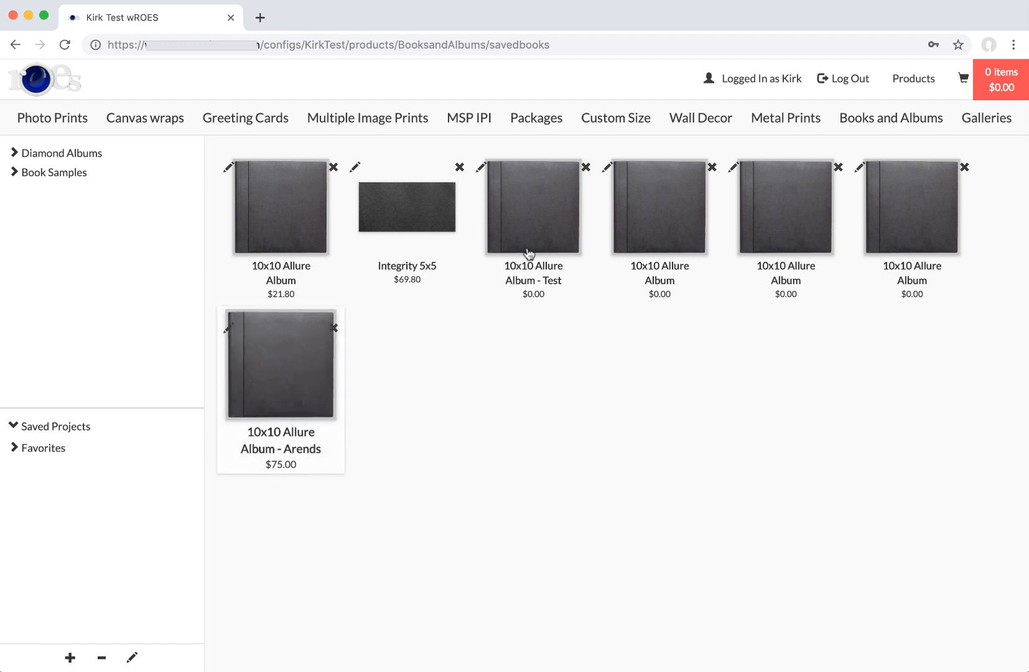
Reopen the renamed album project, save it for later again and download its book preview.
{"action": "left_click", "coordinate": [278, 339]}
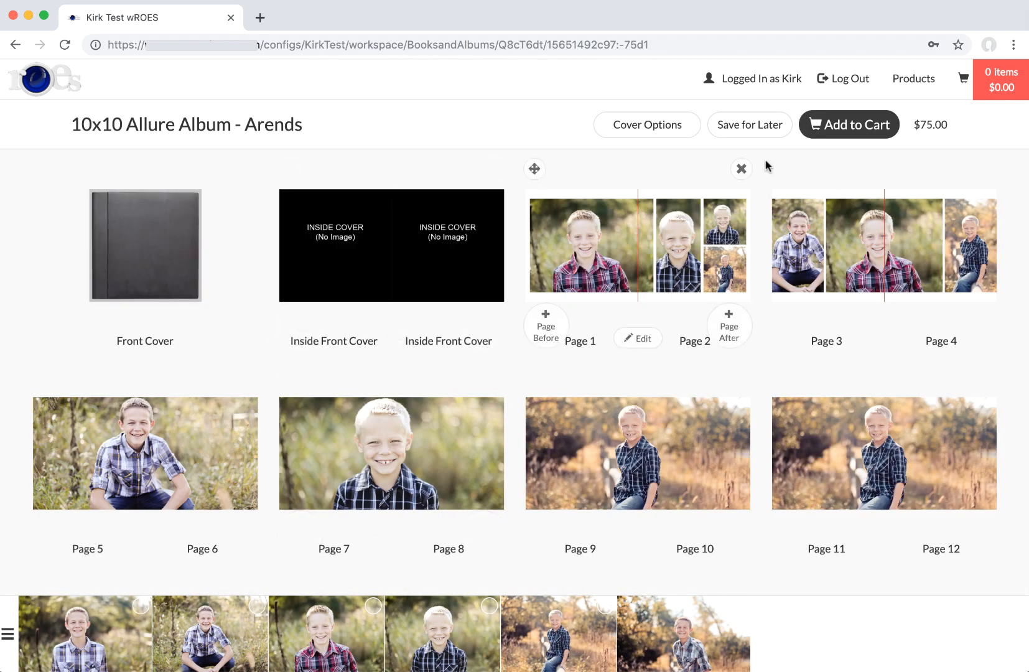
{"action": "left_click", "coordinate": [769, 128]}
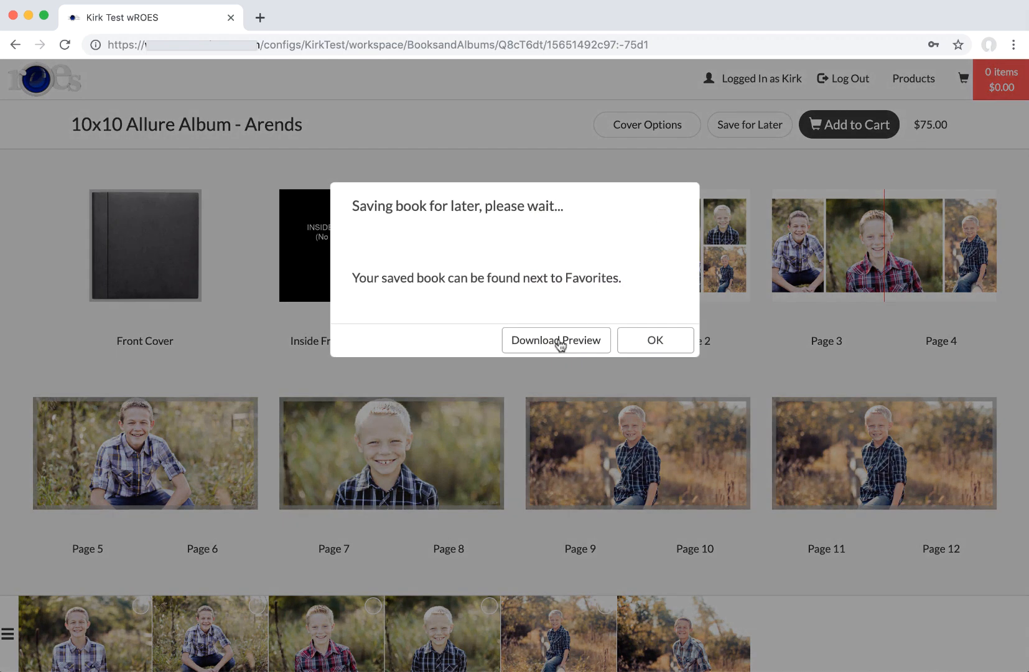
{"action": "left_click", "coordinate": [557, 340]}
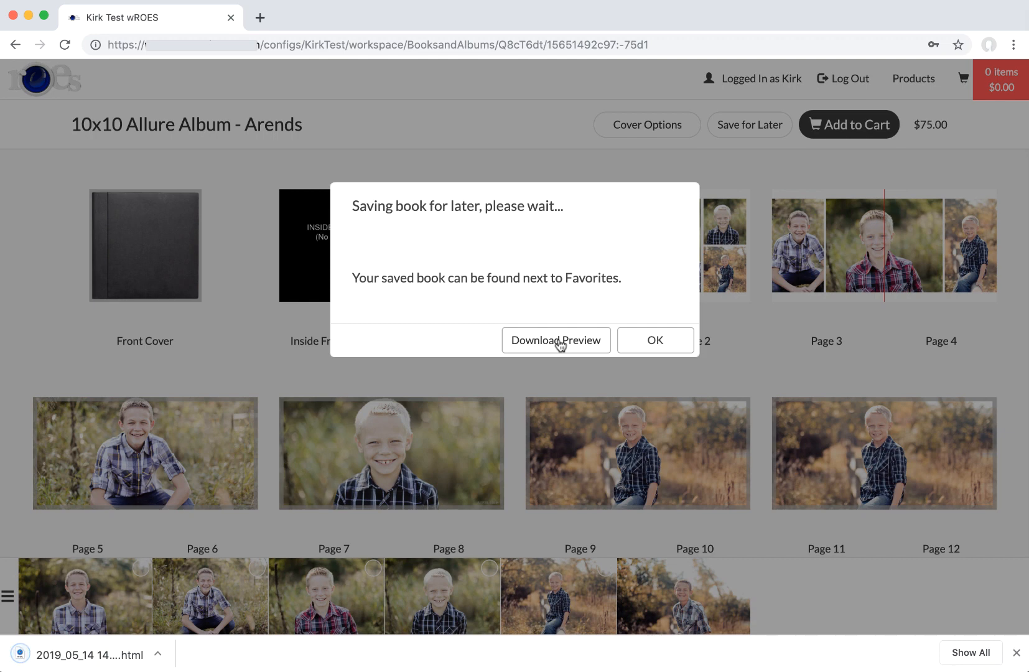
Open the downloaded HTML book preview, examine the album from the front cover through to the inside back cover, and close it.
{"action": "left_click", "coordinate": [113, 657]}
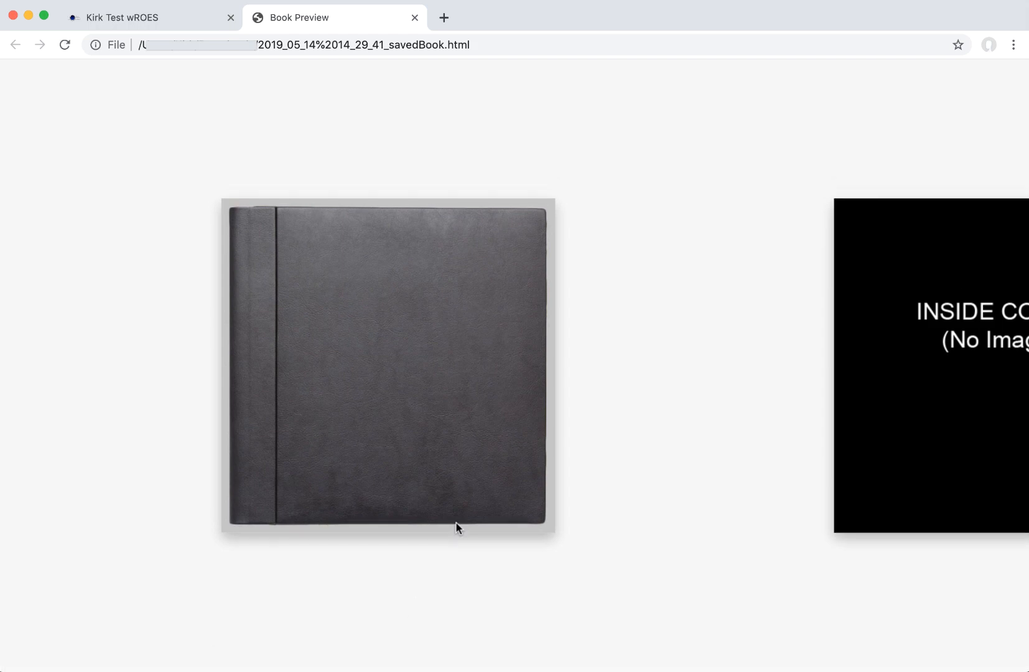
{"action": "scroll", "coordinate": [456, 523], "scroll_direction": "right", "scroll_amount": 12}
{"action": "scroll", "coordinate": [442, 520], "scroll_direction": "right", "scroll_amount": 15}
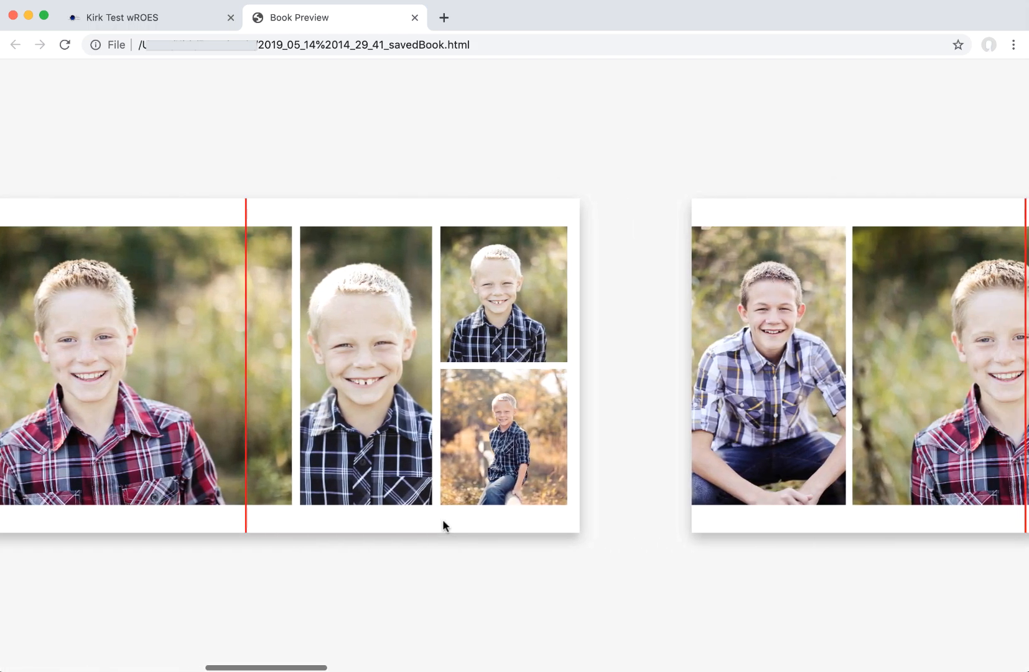
{"action": "scroll", "coordinate": [443, 520], "scroll_direction": "right", "scroll_amount": 15}
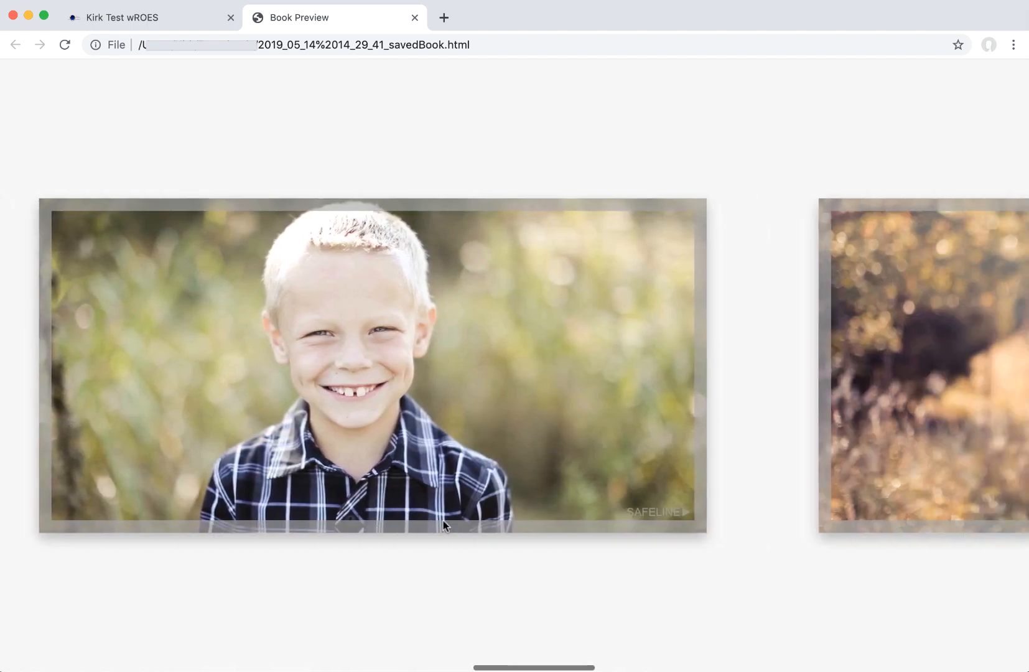
{"action": "scroll", "coordinate": [443, 526], "scroll_direction": "right", "scroll_amount": 15}
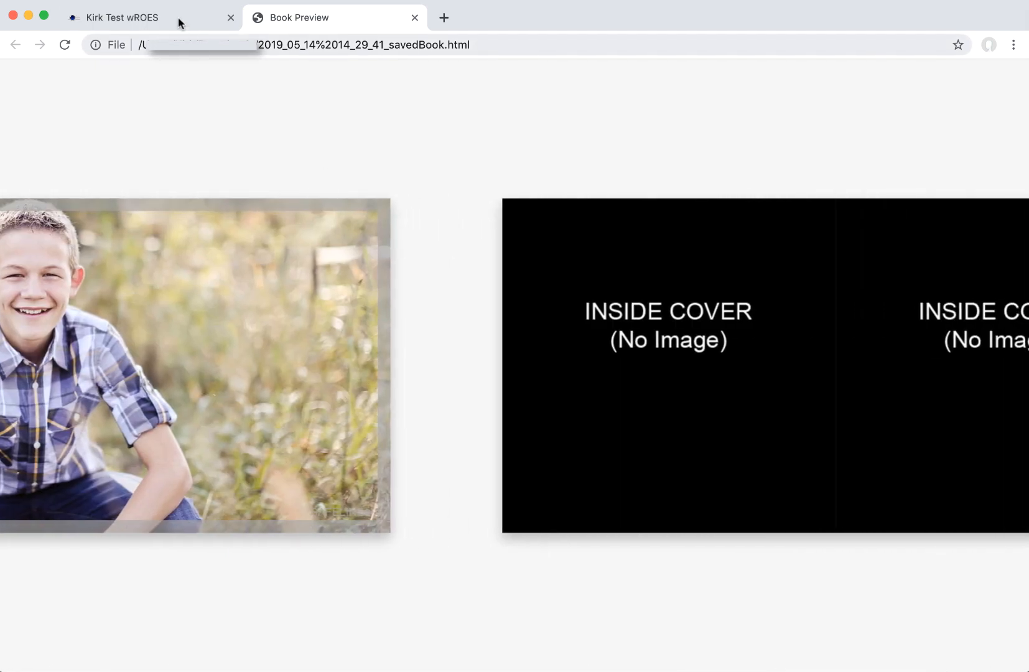
{"action": "left_click", "coordinate": [415, 18]}
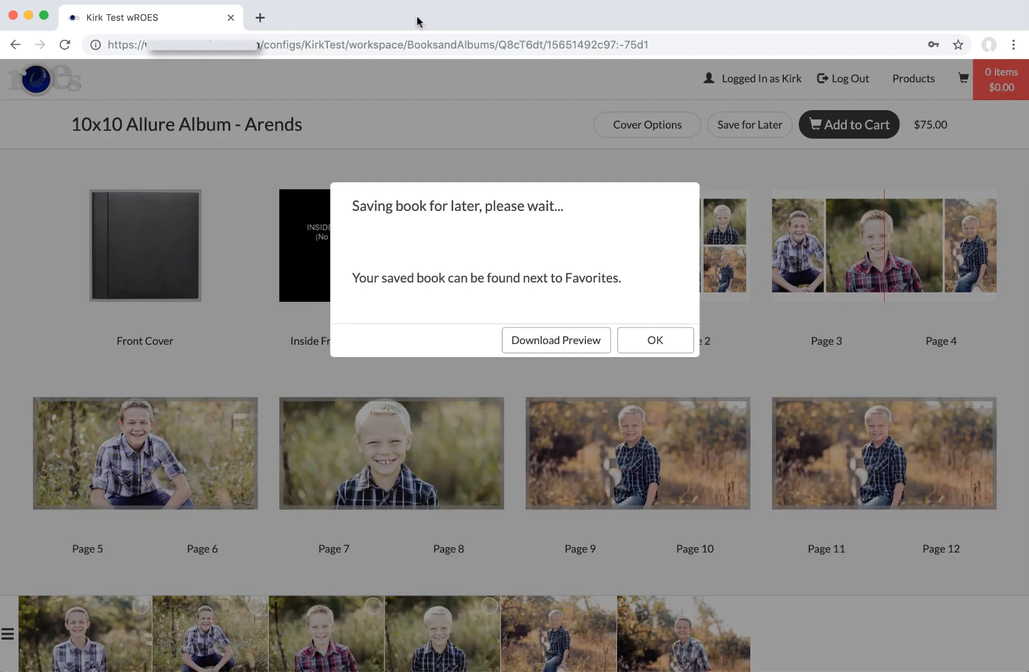
Add the renamed 10x10 Allure Album to the cart and open the shopping cart.
{"action": "left_click", "coordinate": [646, 338]}
{"action": "left_click", "coordinate": [843, 128]}
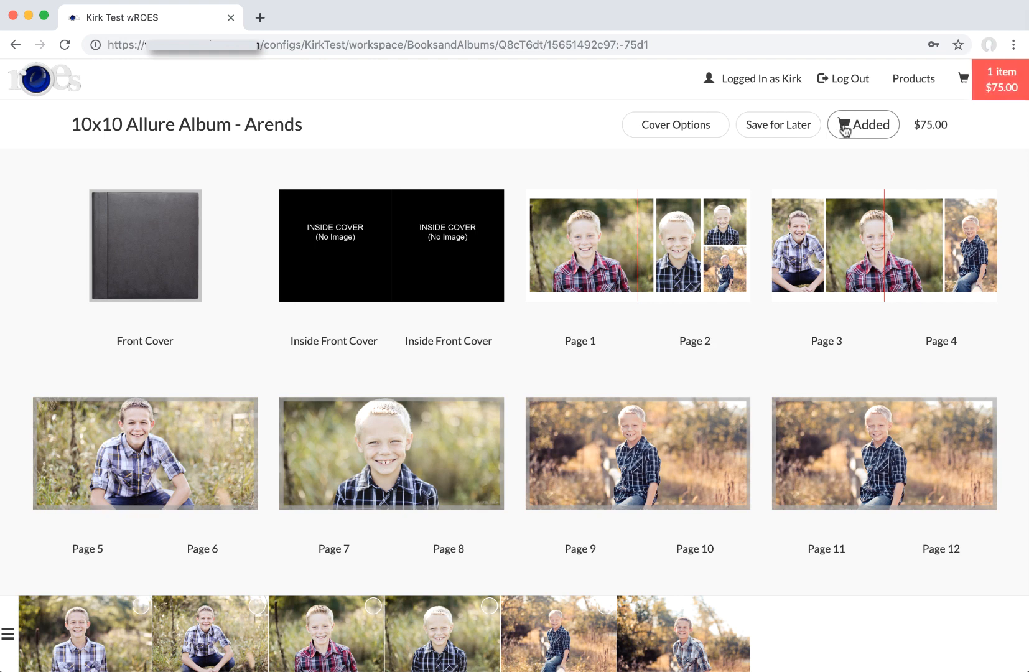
{"action": "left_click", "coordinate": [998, 89]}
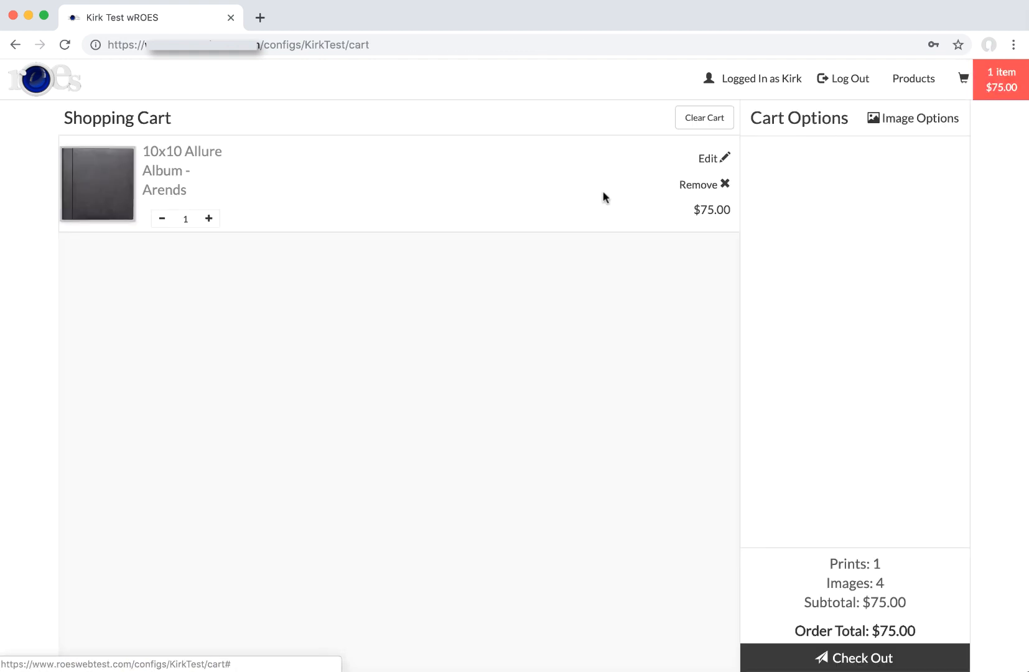